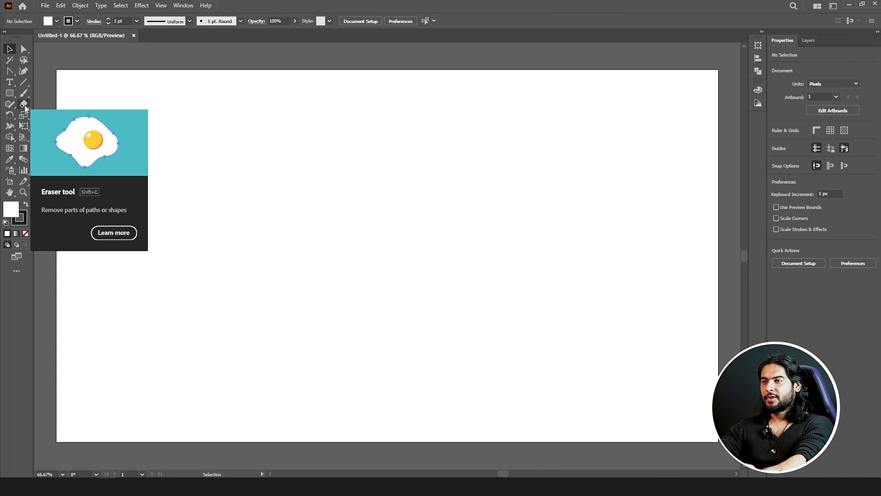
Step: Draw a large circle near the centre of the artboard with the Ellipse tool
{"action": "left_click", "coordinate": [9, 94]}
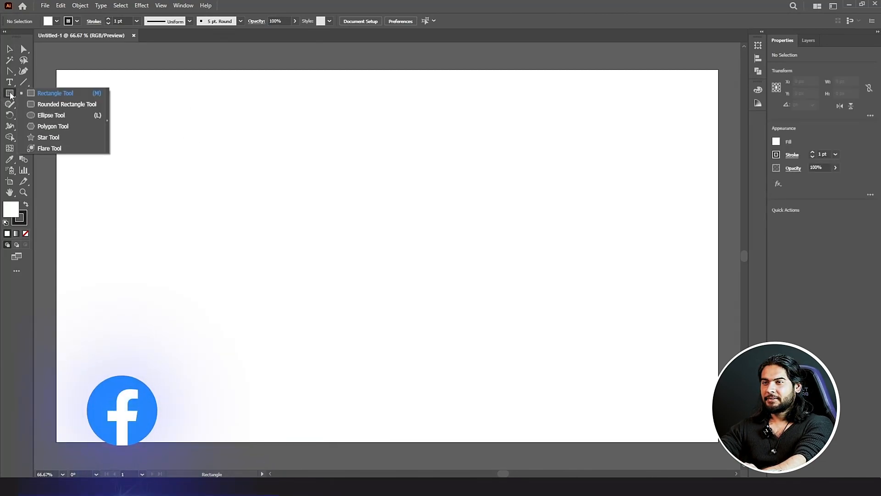
{"action": "left_click", "coordinate": [51, 115]}
{"action": "left_click_drag", "start_coordinate": [262, 170], "coordinate": [456, 285]}
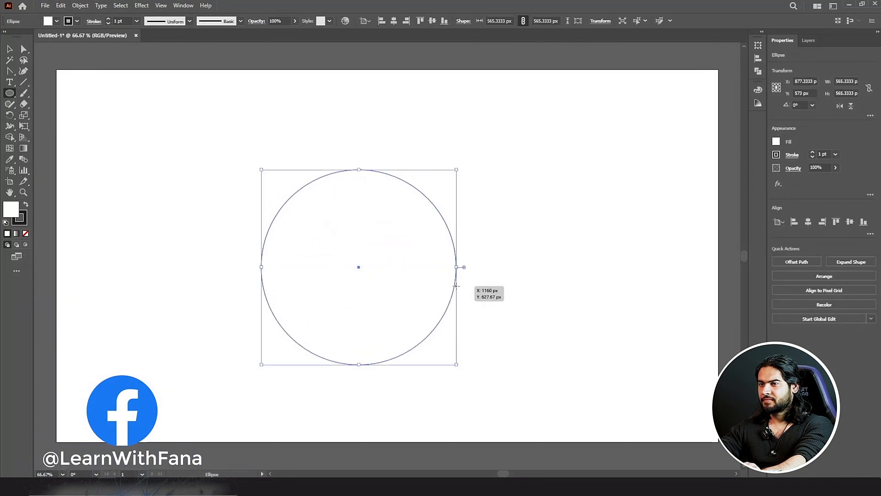
Step: Swap fill and stroke, then fill the circle bright red FF0049; undo a stray ellipse
{"action": "left_click", "coordinate": [26, 204]}
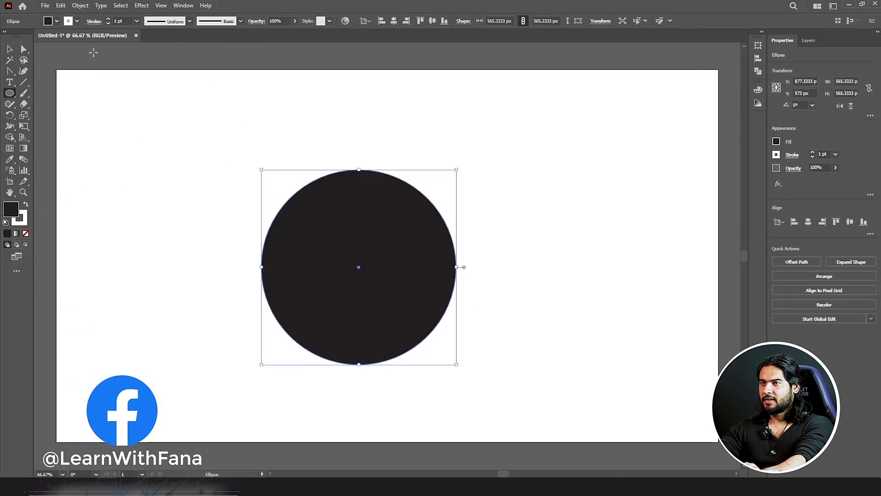
{"action": "double_click", "coordinate": [11, 210]}
{"action": "left_click_drag", "start_coordinate": [579, 217], "coordinate": [583, 179]}
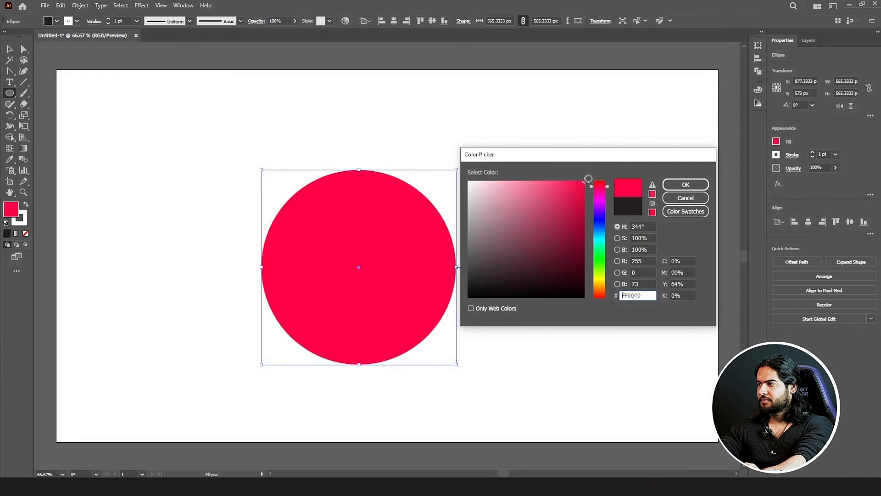
{"action": "left_click", "coordinate": [670, 184]}
{"action": "left_click_drag", "start_coordinate": [384, 237], "coordinate": [338, 164]}
{"action": "key", "text": "ctrl+z"}
{"action": "left_click", "coordinate": [11, 50]}
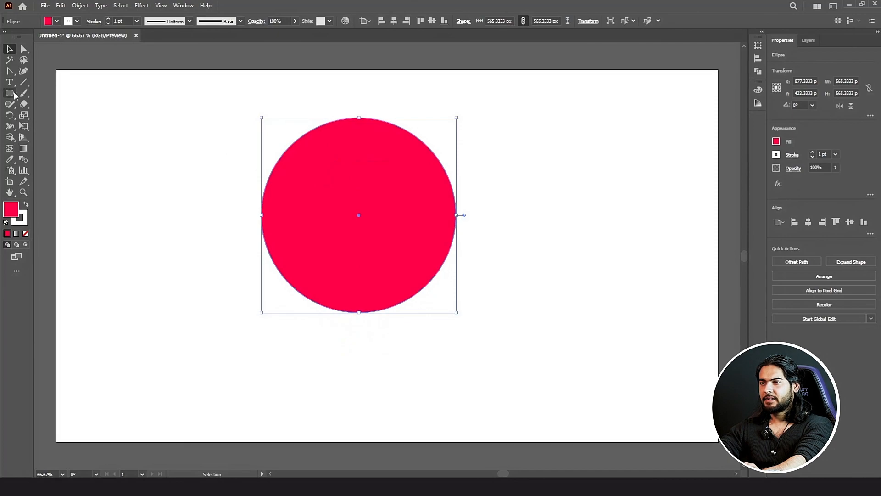
Step: Resize the Eraser and cut two diagonal bands through the red circle
{"action": "left_click", "coordinate": [23, 105]}
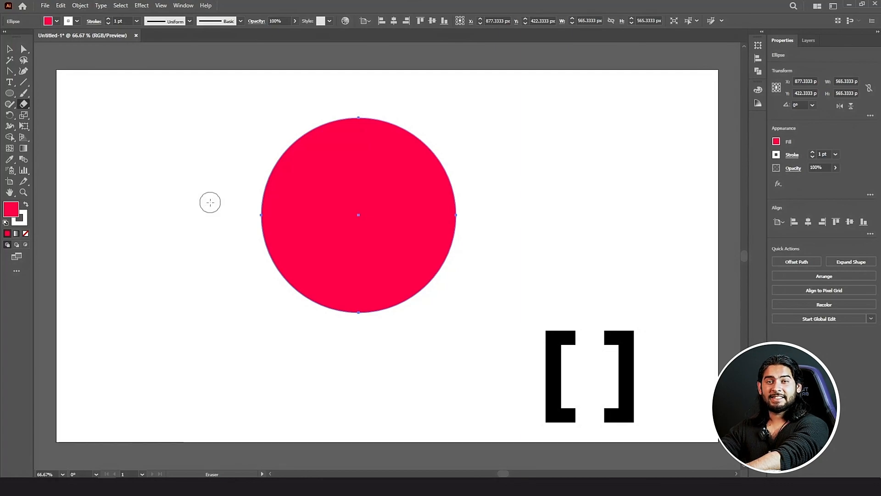
{"action": "key", "text": "bracketright"}
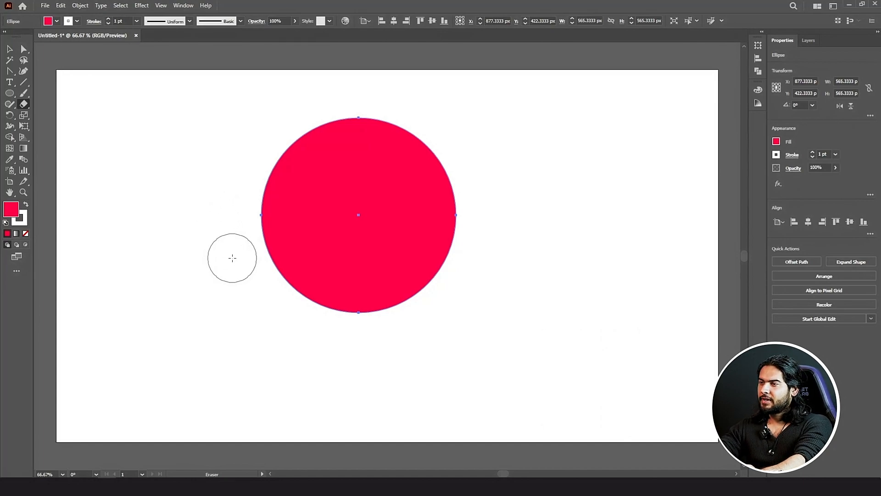
{"action": "key", "text": "bracketleft"}
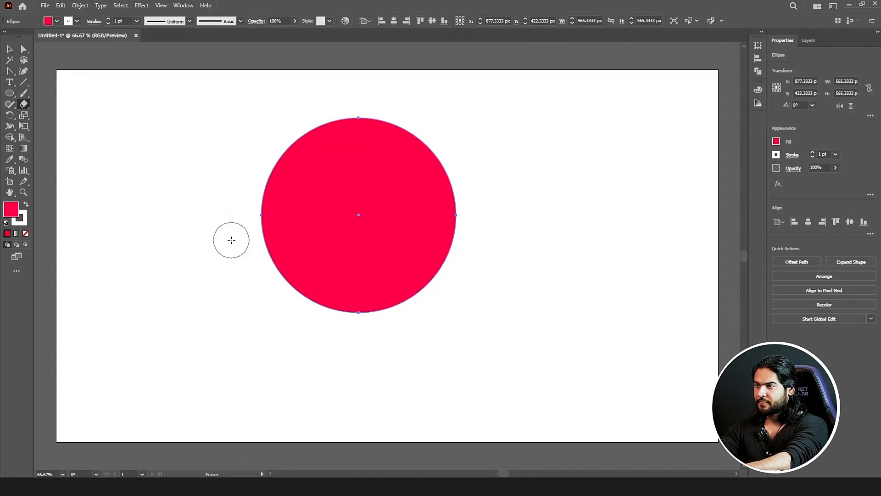
{"action": "mouse_move", "coordinate": [258, 231]}
{"action": "left_mouse_down"}
{"action": "mouse_move", "coordinate": [336, 183]}
{"action": "mouse_move", "coordinate": [598, 112]}
{"action": "left_mouse_up"}
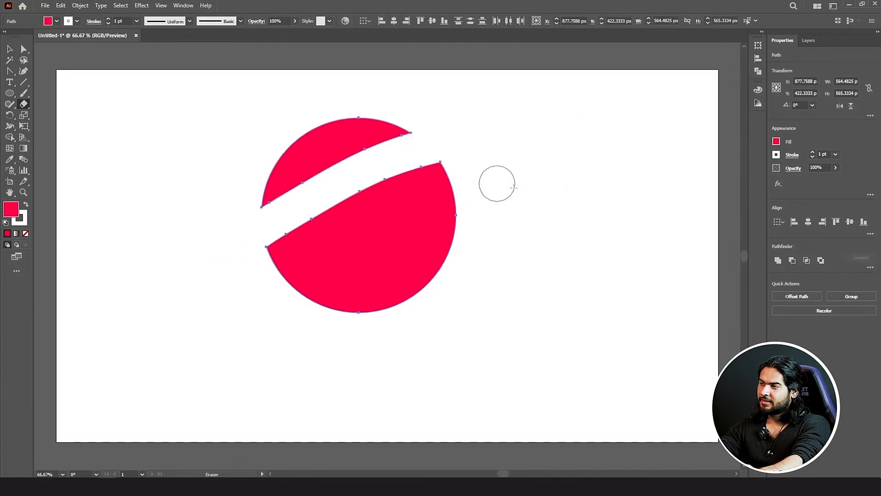
{"action": "mouse_move", "coordinate": [497, 184]}
{"action": "left_mouse_down"}
{"action": "mouse_move", "coordinate": [371, 234]}
{"action": "mouse_move", "coordinate": [242, 350]}
{"action": "left_mouse_up"}
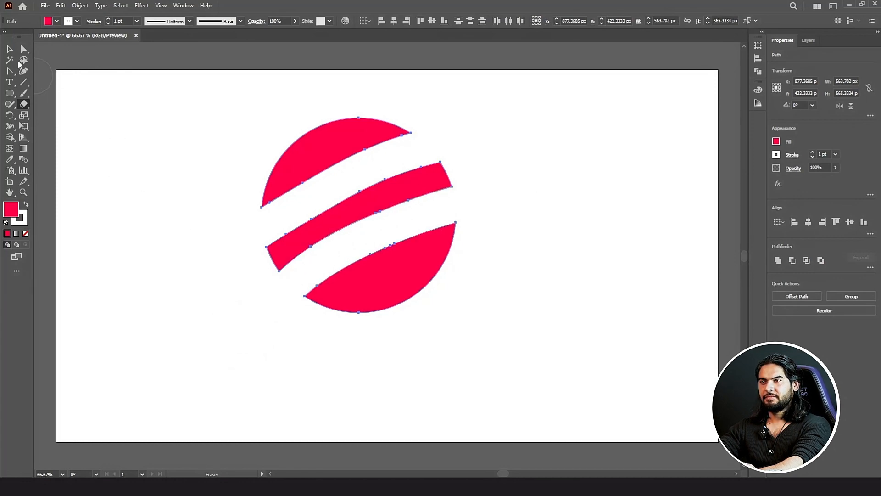
Step: Deselect the striped shapes, then undo the eraser cuts
{"action": "left_click", "coordinate": [9, 50]}
{"action": "left_click", "coordinate": [177, 147]}
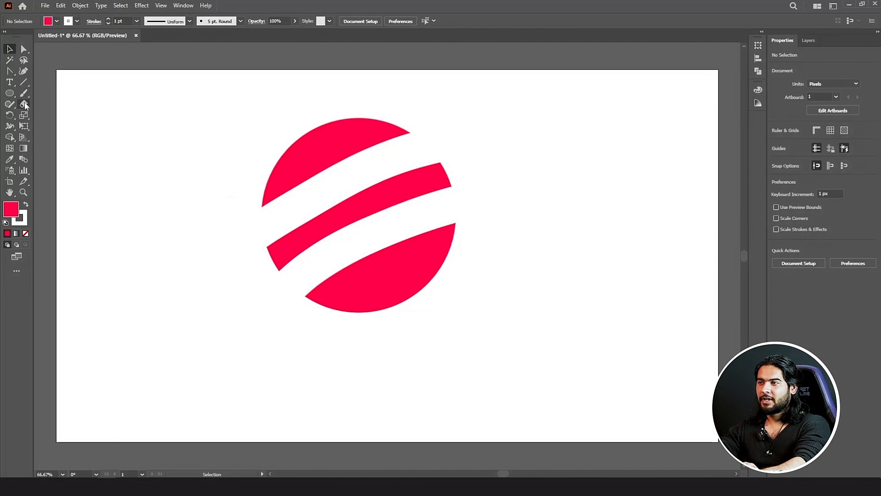
{"action": "key", "text": "ctrl+z"}
Step: Restore the whole red circle and place an offset copy to its right
{"action": "key", "text": "ctrl+shift+z"}
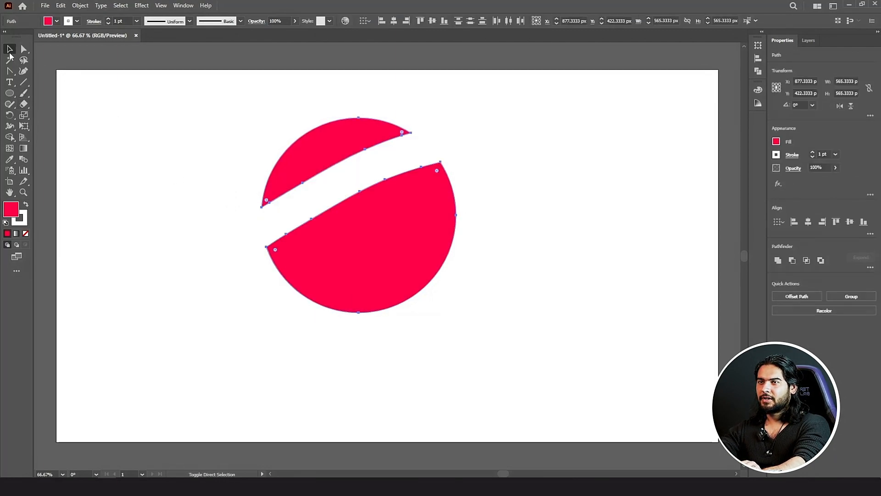
{"action": "key", "text": "ctrl+z"}
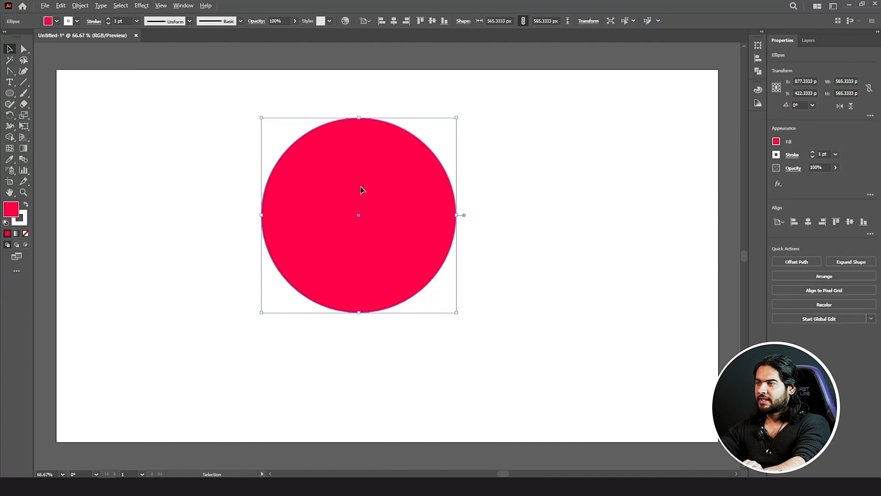
{"action": "left_click_drag", "start_coordinate": [361, 189], "coordinate": [403, 191]}
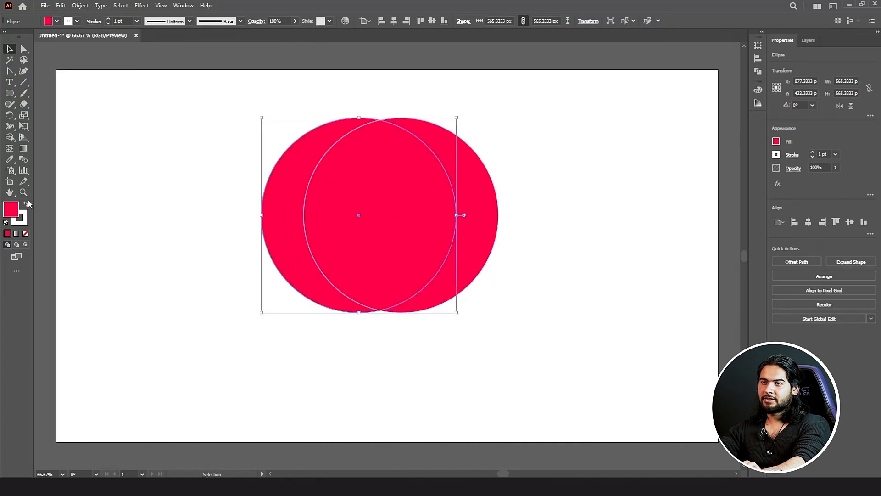
Step: Darken the original circle's fill to C40041
{"action": "double_click", "coordinate": [11, 210]}
{"action": "left_click_drag", "start_coordinate": [581, 206], "coordinate": [585, 207]}
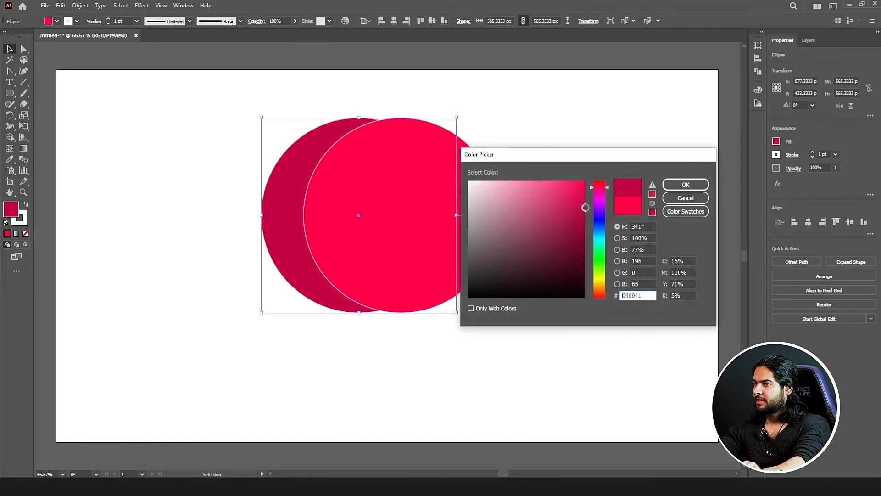
{"action": "left_click", "coordinate": [685, 184]}
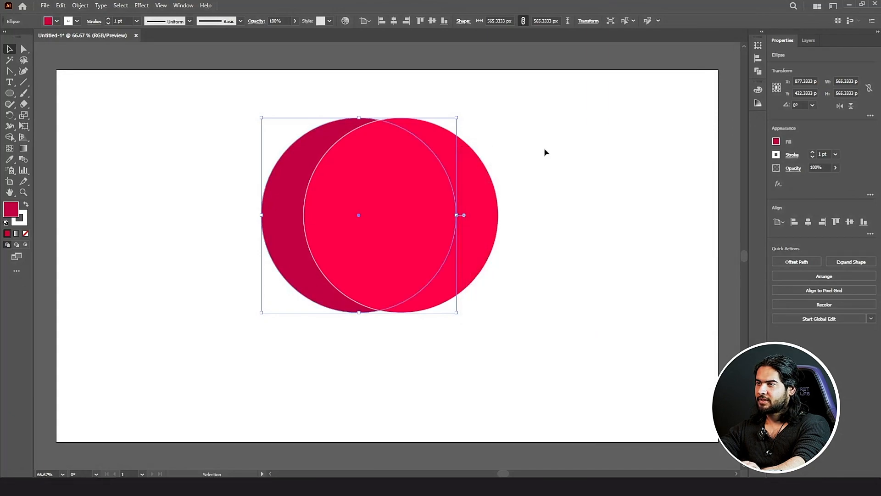
{"action": "left_click", "coordinate": [545, 152]}
Step: Remove the bright copy's stroke and move it exactly over the darker circle
{"action": "left_click", "coordinate": [443, 171]}
{"action": "left_click", "coordinate": [25, 223]}
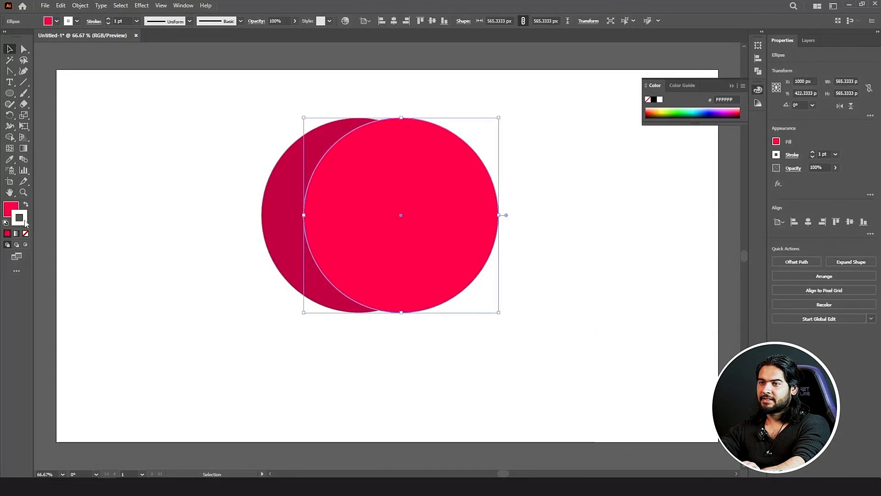
{"action": "left_click", "coordinate": [25, 234]}
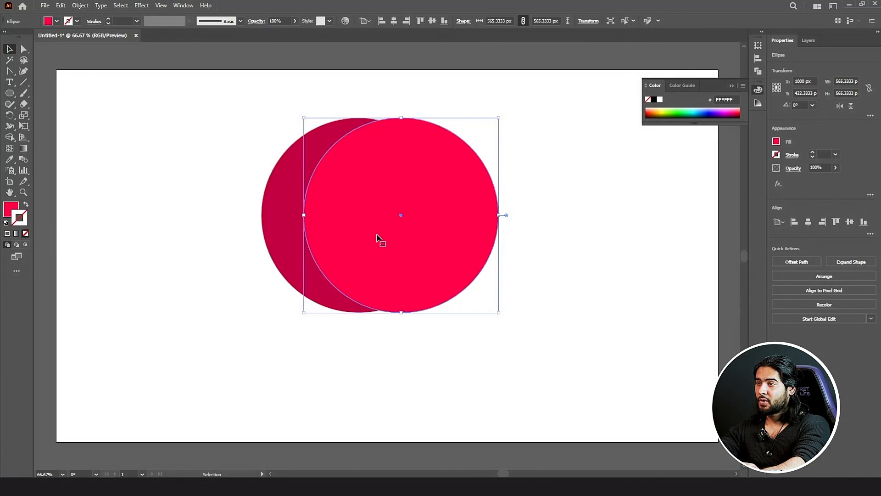
{"action": "left_click_drag", "start_coordinate": [403, 240], "coordinate": [361, 244]}
{"action": "left_click", "coordinate": [192, 137]}
Step: Erase an upper and a lower diagonal band from the bright top circle, redoing one bad cut
{"action": "left_click", "coordinate": [365, 192]}
{"action": "left_click", "coordinate": [25, 106]}
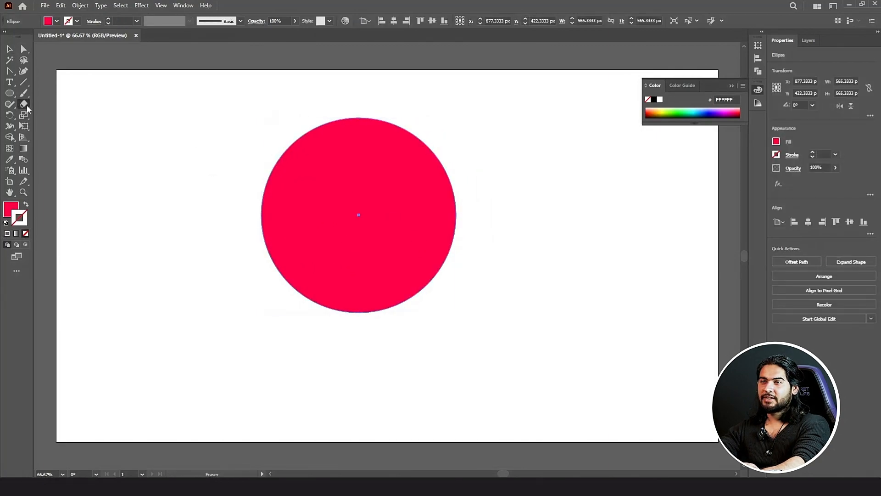
{"action": "mouse_move", "coordinate": [230, 240]}
{"action": "left_mouse_down"}
{"action": "mouse_move", "coordinate": [316, 203]}
{"action": "mouse_move", "coordinate": [575, 136]}
{"action": "mouse_move", "coordinate": [599, 138]}
{"action": "left_mouse_up"}
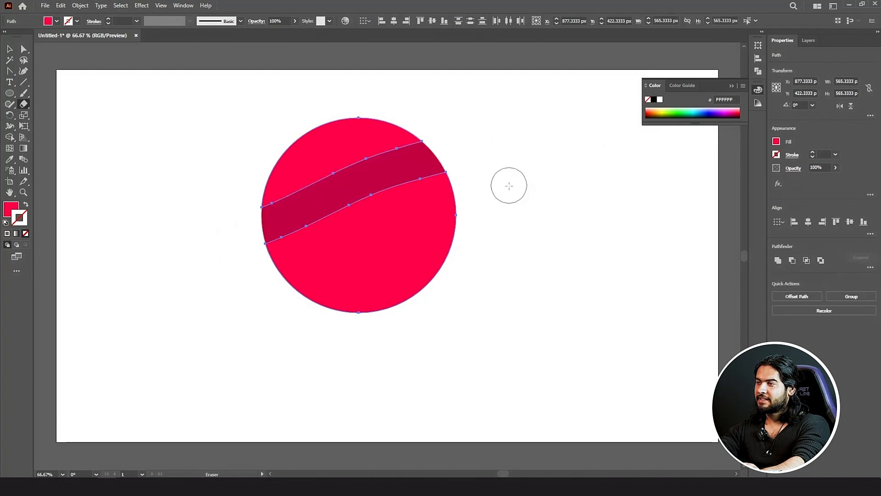
{"action": "mouse_move", "coordinate": [491, 220]}
{"action": "left_mouse_down"}
{"action": "mouse_move", "coordinate": [321, 251]}
{"action": "mouse_move", "coordinate": [199, 349]}
{"action": "left_mouse_up"}
{"action": "key", "text": "ctrl+z"}
{"action": "key", "text": "ctrl+z"}
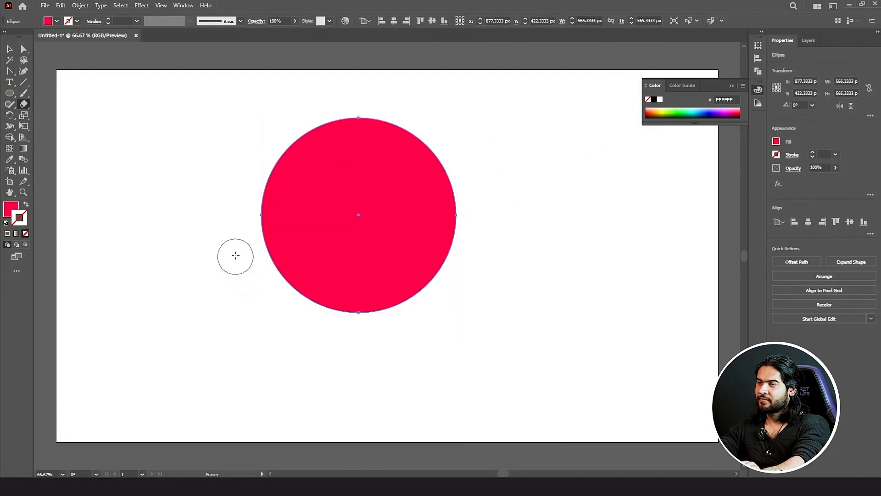
{"action": "mouse_move", "coordinate": [234, 255]}
{"action": "left_mouse_down"}
{"action": "mouse_move", "coordinate": [379, 162]}
{"action": "mouse_move", "coordinate": [547, 132]}
{"action": "left_mouse_up"}
{"action": "mouse_move", "coordinate": [531, 193]}
{"action": "left_mouse_down"}
{"action": "mouse_move", "coordinate": [272, 310]}
{"action": "mouse_move", "coordinate": [208, 357]}
{"action": "left_mouse_up"}
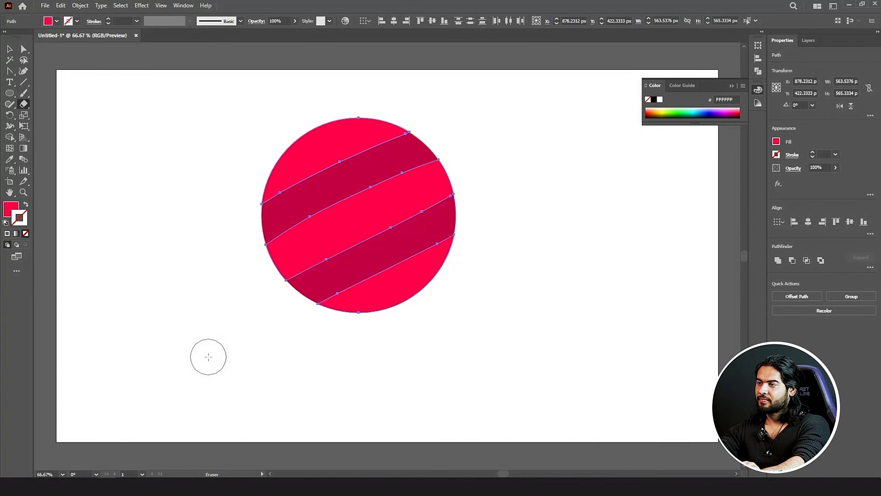
{"action": "left_click", "coordinate": [10, 49]}
{"action": "left_click", "coordinate": [202, 138]}
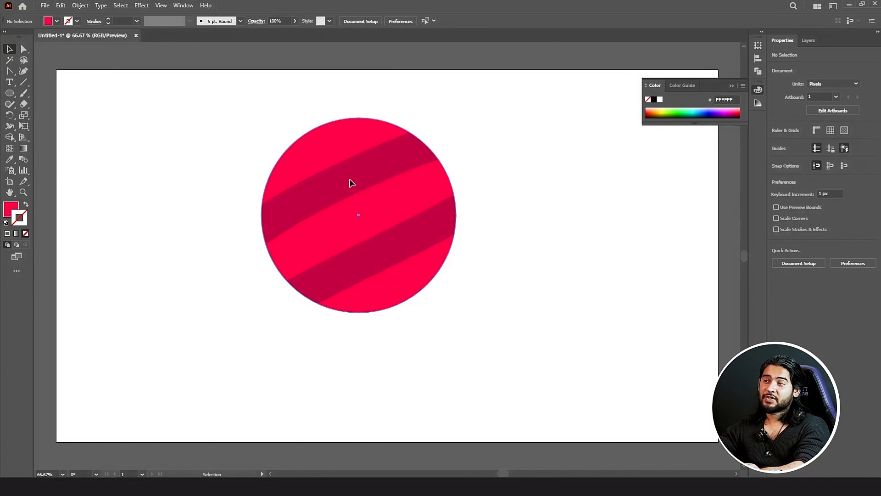
Step: Reposition the darker base circle back under the striped top circle
{"action": "left_click_drag", "start_coordinate": [350, 183], "coordinate": [321, 191]}
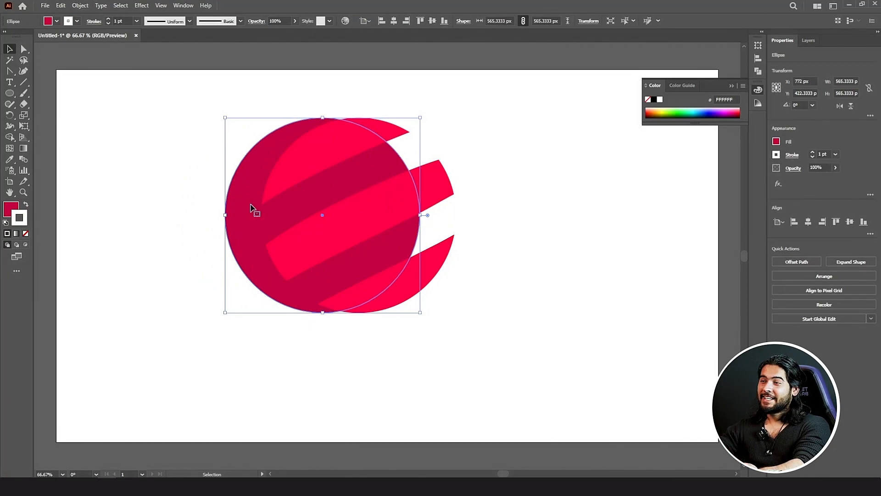
{"action": "left_click", "coordinate": [284, 208], "text": "shift"}
{"action": "left_click_drag", "start_coordinate": [259, 214], "coordinate": [291, 219]}
{"action": "key", "text": "ctrl+z"}
{"action": "key", "text": "ctrl+shift+z"}
{"action": "left_click", "coordinate": [234, 221]}
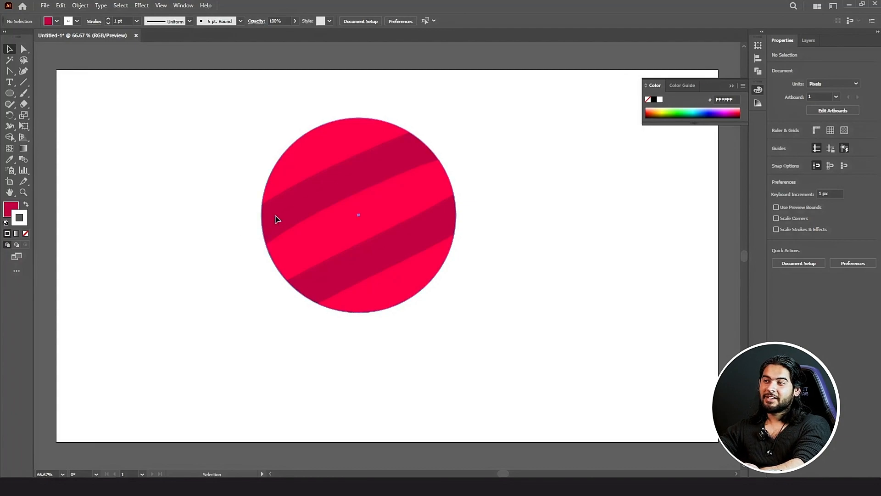
{"action": "left_click_drag", "start_coordinate": [276, 219], "coordinate": [256, 221]}
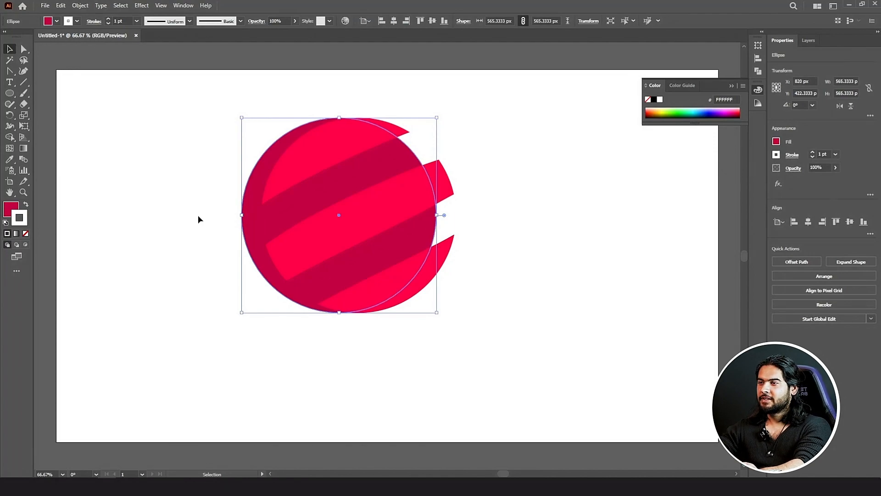
Step: Select all circle shapes and delete the top cap, middle band and lower region with Shape Builder
{"action": "left_click_drag", "start_coordinate": [163, 110], "coordinate": [493, 303]}
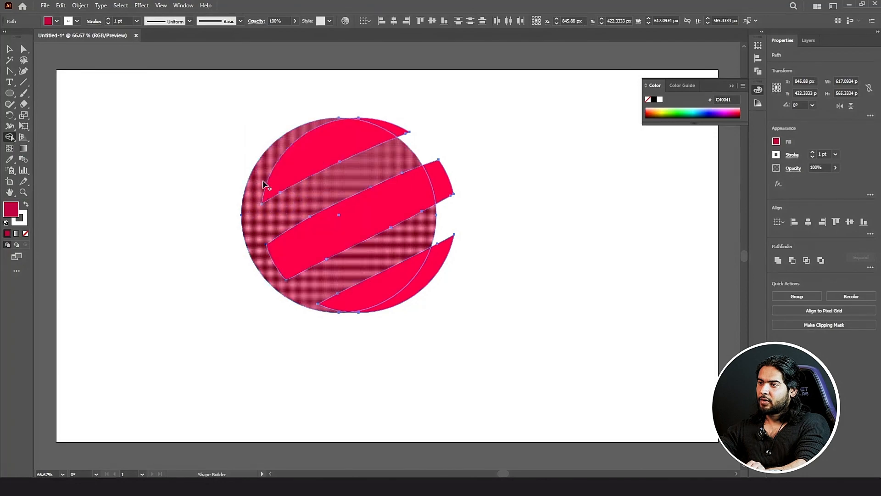
{"action": "left_click", "coordinate": [319, 155], "text": "alt"}
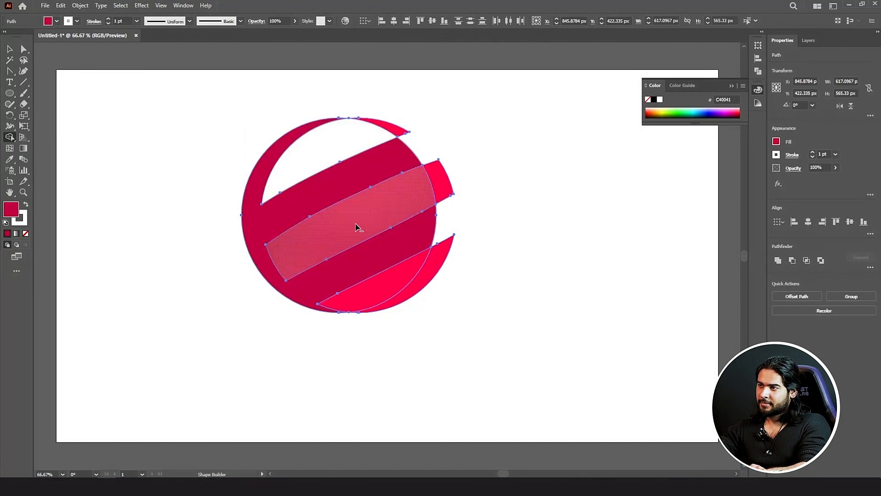
{"action": "left_click", "coordinate": [359, 229], "text": "alt"}
{"action": "left_click", "coordinate": [400, 281], "text": "alt"}
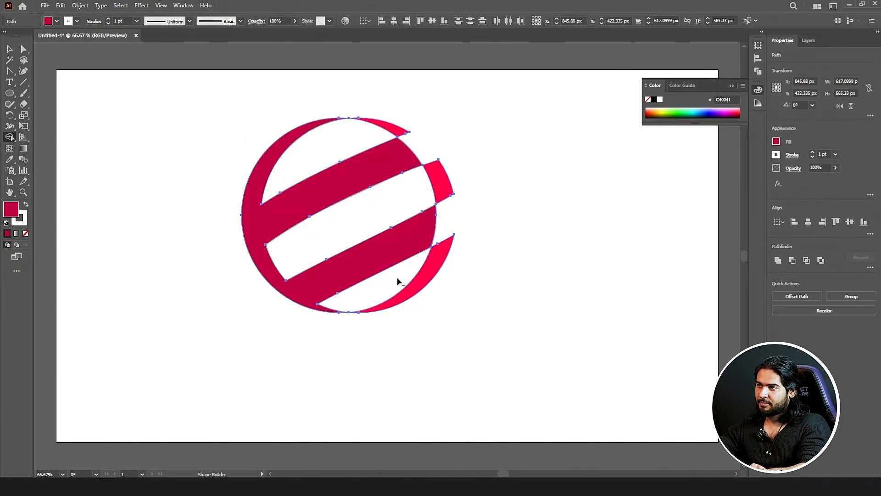
{"action": "left_click", "coordinate": [11, 52]}
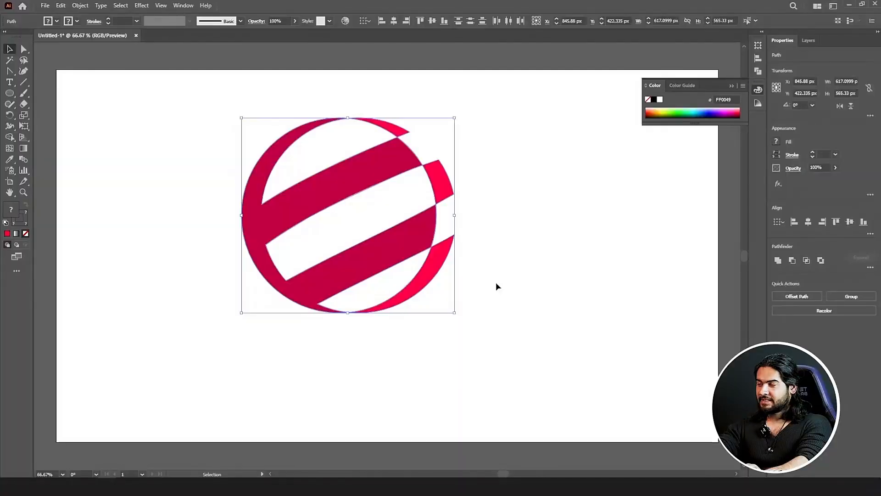
Step: Delete the striped circle and draw a red 1920 × 1080 px rectangle over the artboard
{"action": "key", "text": "Delete"}
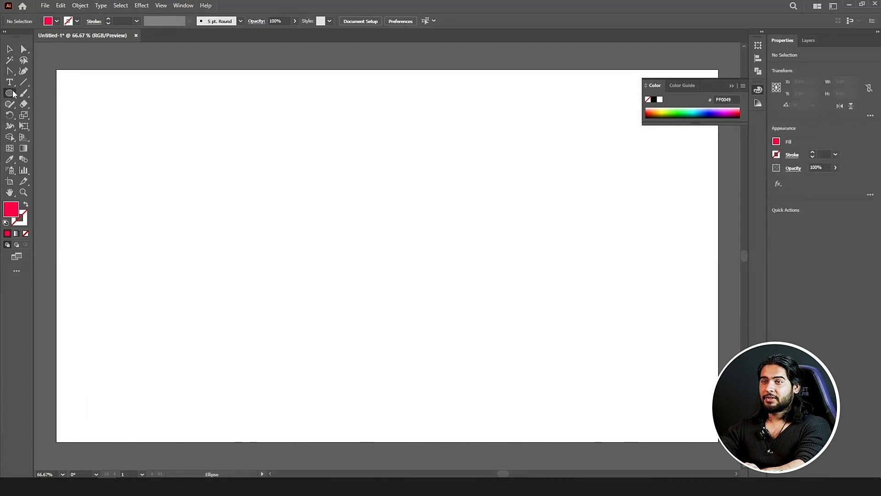
{"action": "mouse_move", "coordinate": [14, 92]}
{"action": "left_mouse_down"}
{"action": "mouse_move", "coordinate": [50, 93]}
{"action": "mouse_move", "coordinate": [200, 137]}
{"action": "mouse_move", "coordinate": [553, 311]}
{"action": "mouse_move", "coordinate": [562, 362]}
{"action": "left_mouse_up"}
{"action": "key", "text": "ctrl+minus"}
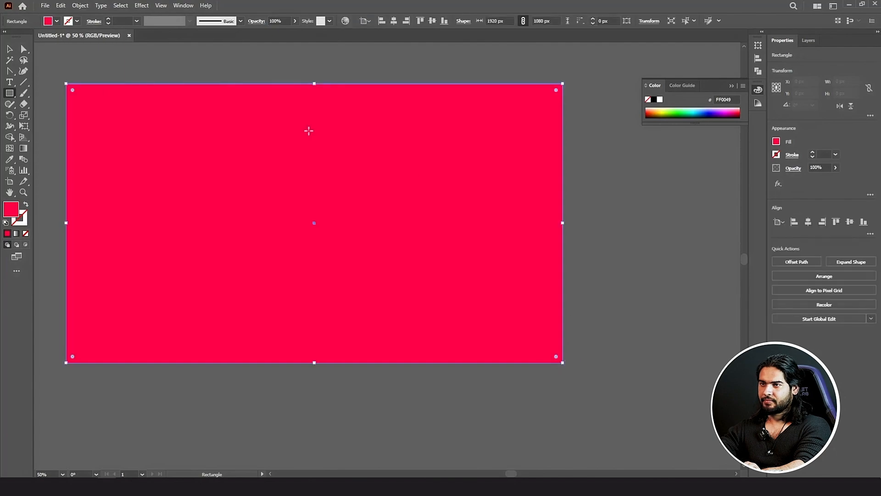
Step: Turn the background rectangle grey with the Eyedropper and draw a large ellipse across it
{"action": "left_click", "coordinate": [11, 159]}
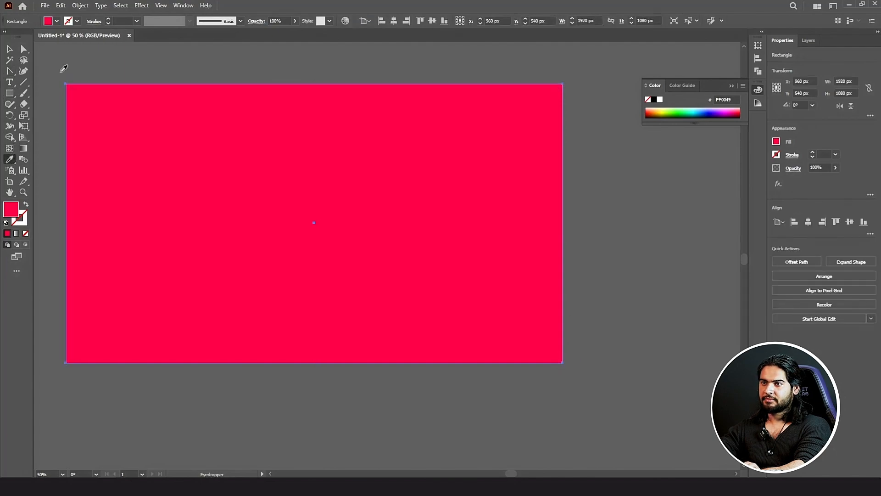
{"action": "left_click", "coordinate": [61, 72]}
{"action": "left_click_drag", "start_coordinate": [11, 93], "coordinate": [64, 118]}
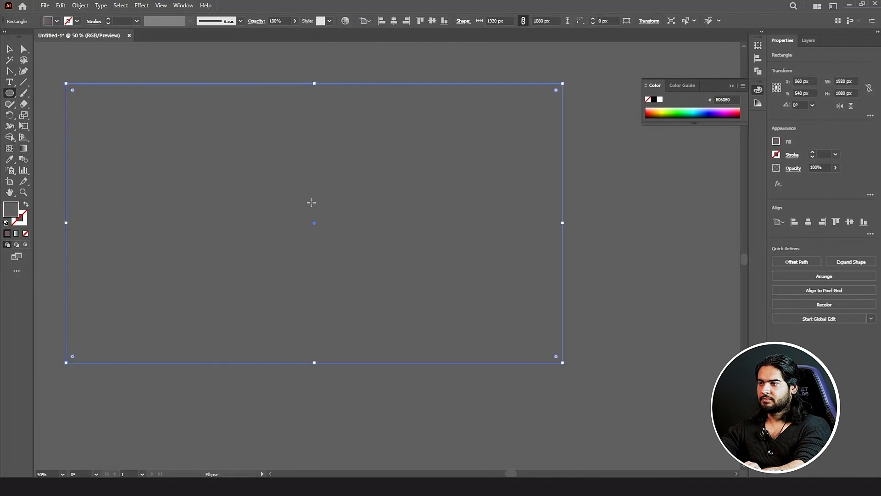
{"action": "mouse_move", "coordinate": [185, 145]}
{"action": "left_mouse_down"}
{"action": "mouse_move", "coordinate": [358, 234]}
{"action": "mouse_move", "coordinate": [444, 316]}
{"action": "mouse_move", "coordinate": [445, 305]}
{"action": "left_mouse_up"}
{"action": "key", "text": "ctrl+z"}
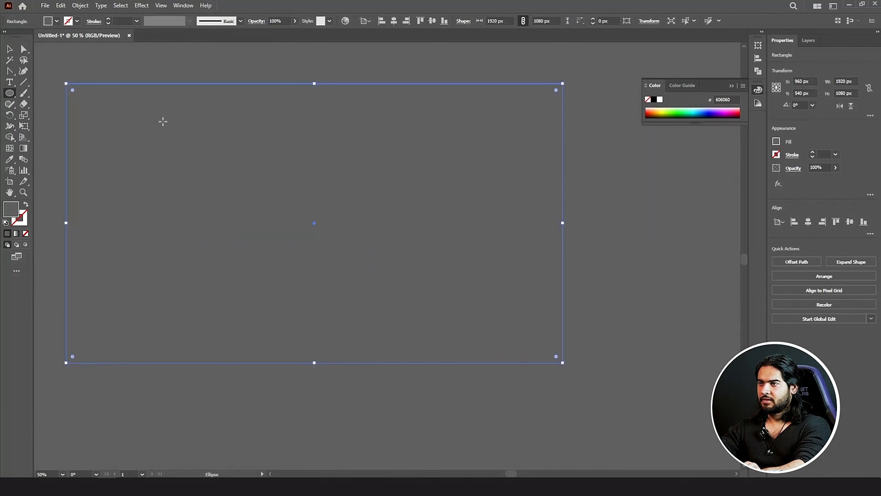
{"action": "left_click_drag", "start_coordinate": [164, 122], "coordinate": [473, 327]}
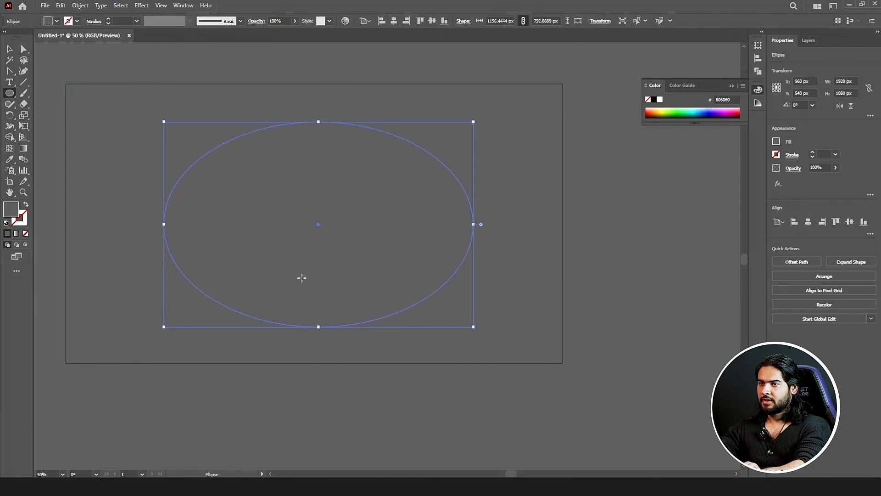
Step: Fill the ellipse white and draw a small circle at its centre for the yolk
{"action": "double_click", "coordinate": [18, 212]}
{"action": "left_click_drag", "start_coordinate": [500, 216], "coordinate": [440, 167]}
{"action": "left_click", "coordinate": [698, 188]}
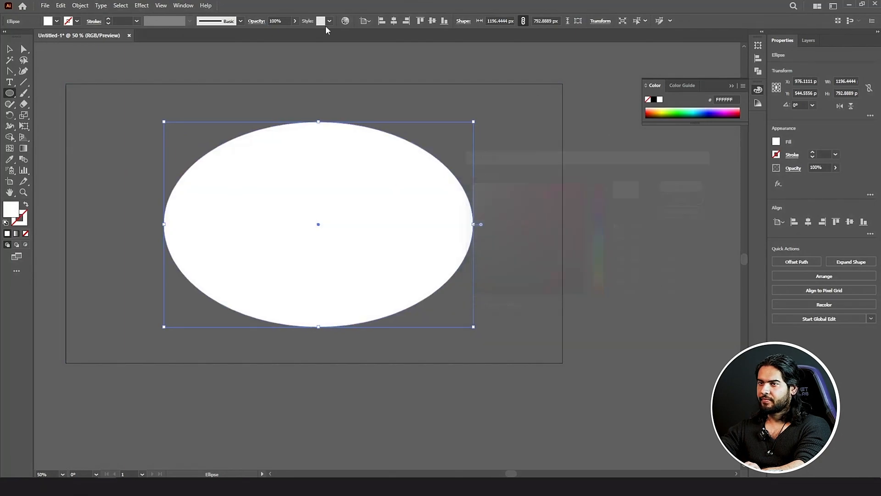
{"action": "scroll", "coordinate": [372, 197], "scroll_direction": "up", "scroll_amount": 2}
{"action": "scroll", "coordinate": [271, 183], "scroll_direction": "down", "scroll_amount": 1}
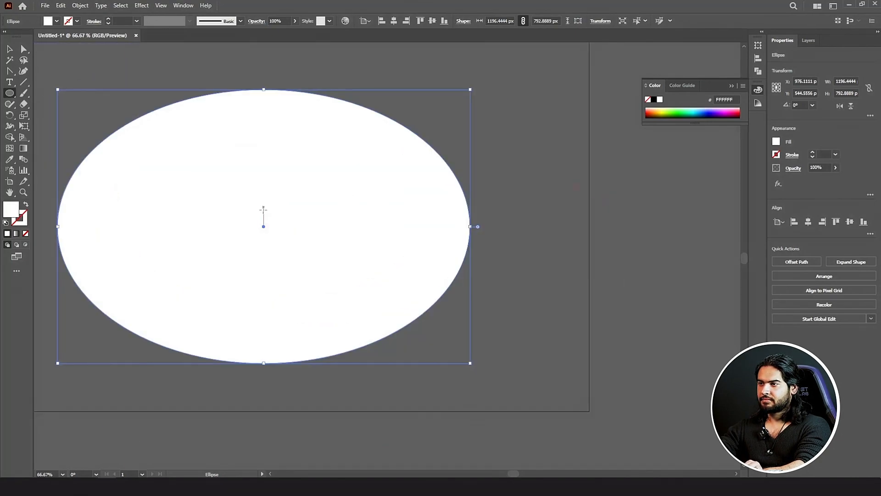
{"action": "left_click_drag", "start_coordinate": [264, 224], "coordinate": [314, 247]}
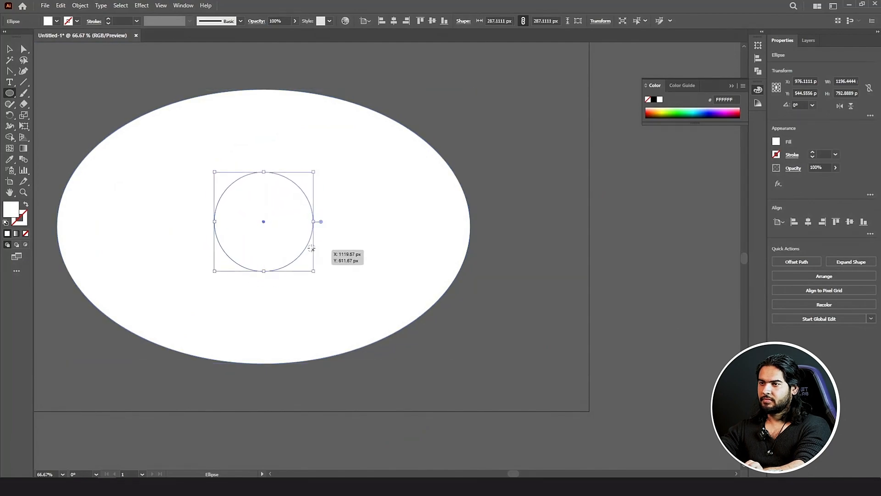
Step: Fill the yolk circle yellow FFC200
{"action": "double_click", "coordinate": [10, 209]}
{"action": "left_click", "coordinate": [605, 281]}
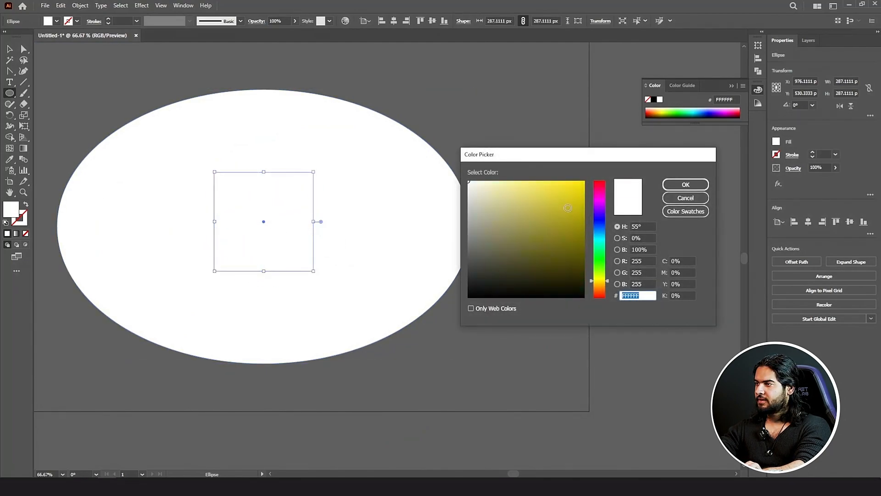
{"action": "left_click_drag", "start_coordinate": [568, 208], "coordinate": [585, 181]}
{"action": "left_click_drag", "start_coordinate": [604, 277], "coordinate": [605, 283]}
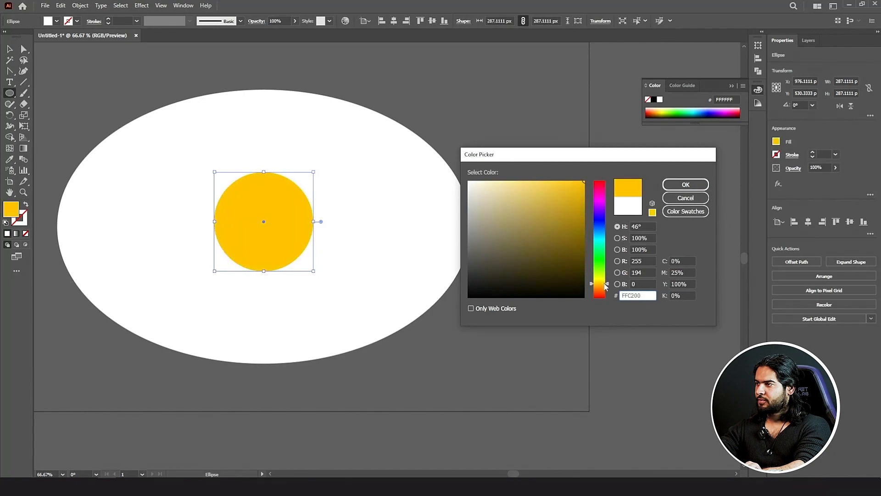
{"action": "left_click", "coordinate": [692, 188]}
Step: Duplicate the yolk circle slightly up and left, then reselect the lower-right circle
{"action": "scroll", "coordinate": [230, 196], "scroll_direction": "up", "scroll_amount": 1}
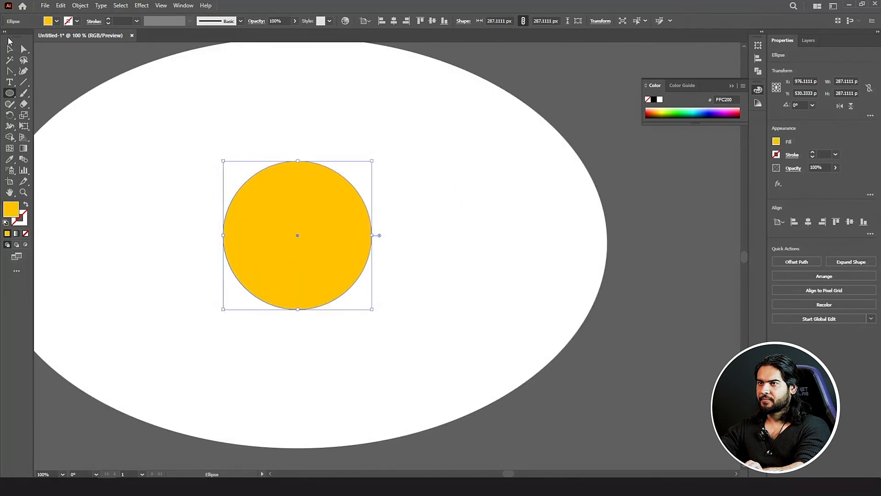
{"action": "left_click", "coordinate": [9, 48]}
{"action": "left_click_drag", "start_coordinate": [332, 197], "coordinate": [329, 194]}
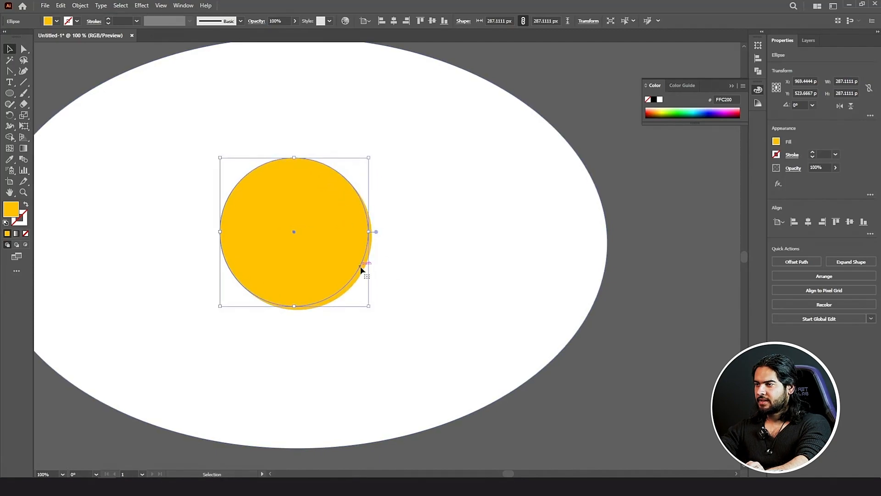
{"action": "left_click_drag", "start_coordinate": [345, 248], "coordinate": [340, 244]}
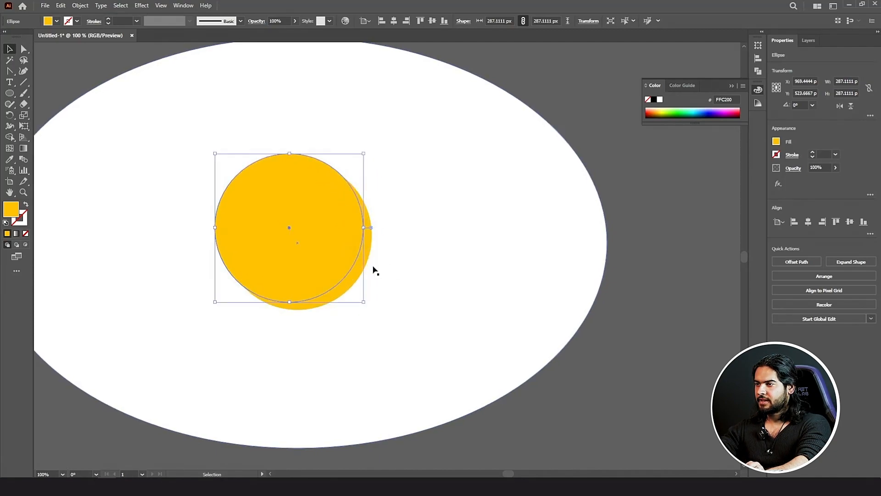
{"action": "left_click", "coordinate": [362, 267]}
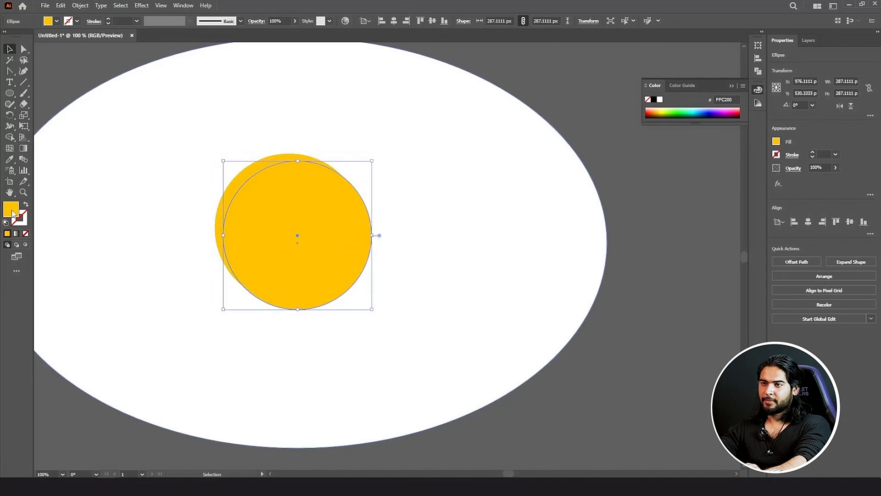
{"action": "left_click", "coordinate": [690, 236]}
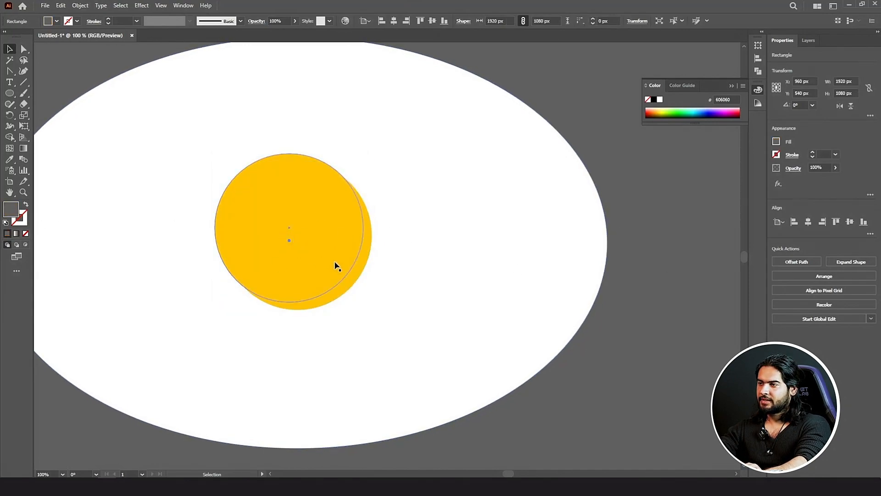
{"action": "left_click", "coordinate": [357, 273]}
{"action": "double_click", "coordinate": [11, 210]}
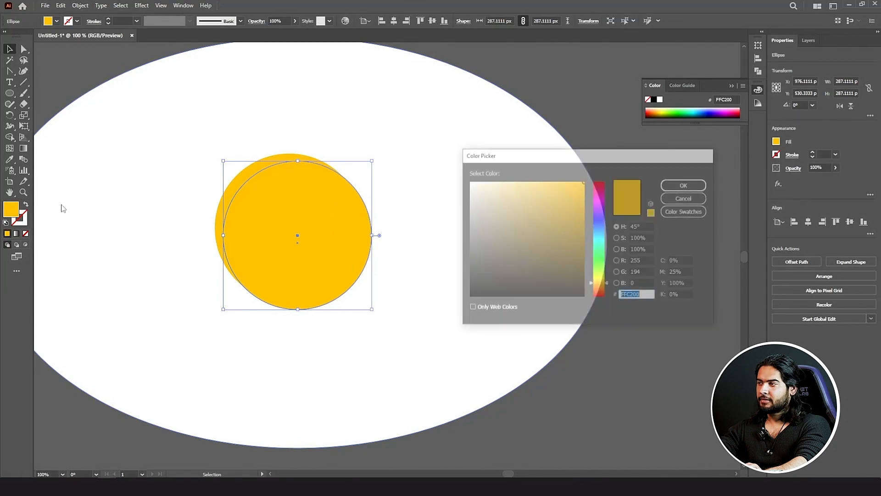
{"action": "left_click_drag", "start_coordinate": [599, 283], "coordinate": [601, 287]}
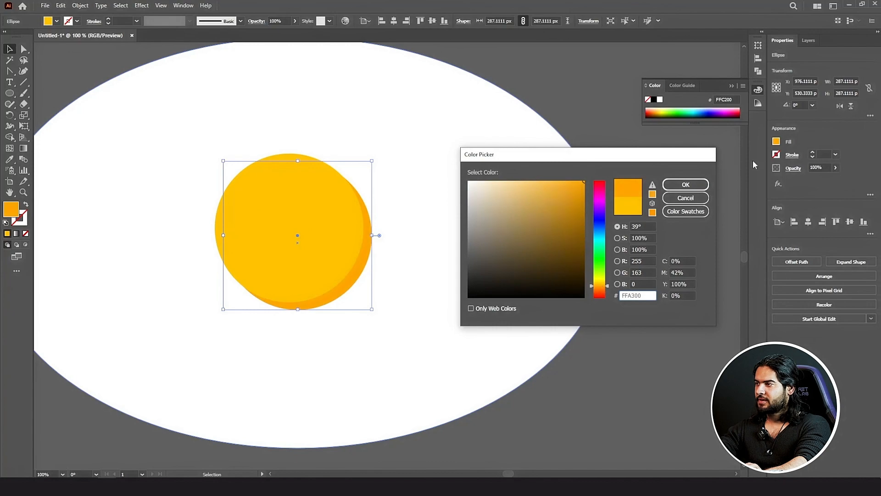
{"action": "left_click", "coordinate": [684, 182]}
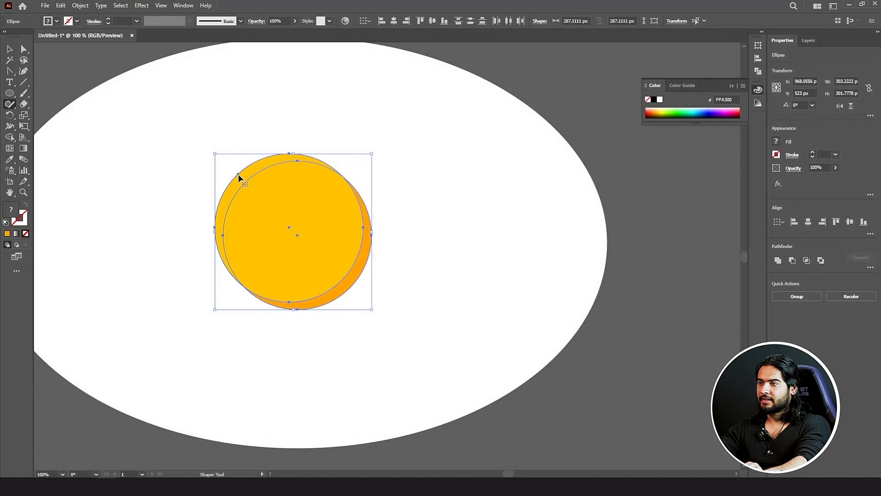
{"action": "left_click", "coordinate": [210, 203]}
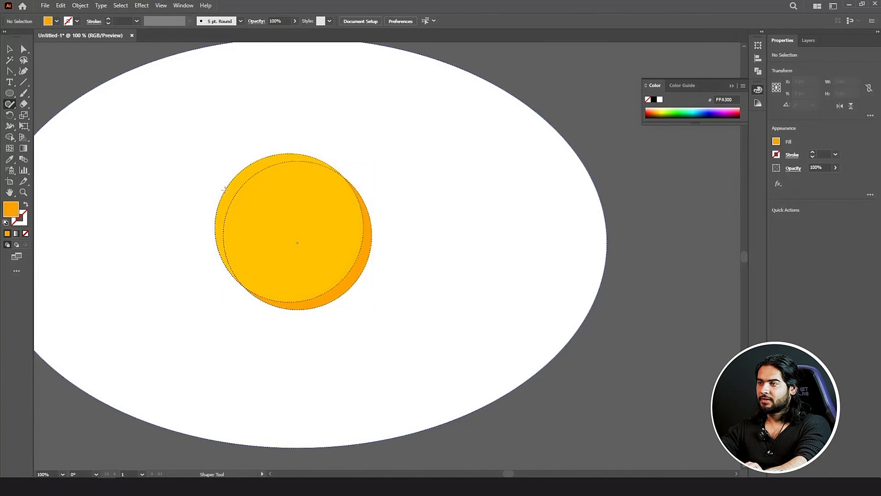
{"action": "left_click_drag", "start_coordinate": [240, 173], "coordinate": [201, 203]}
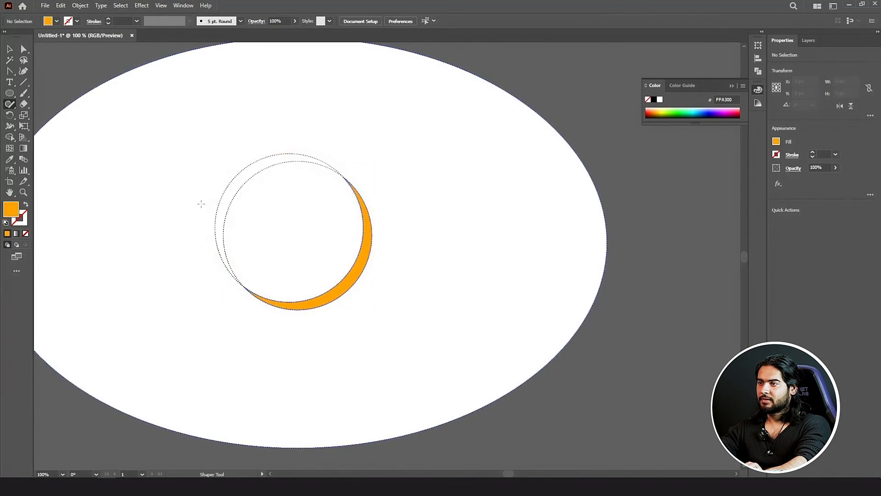
{"action": "key", "text": "ctrl+z"}
{"action": "left_click", "coordinate": [9, 51]}
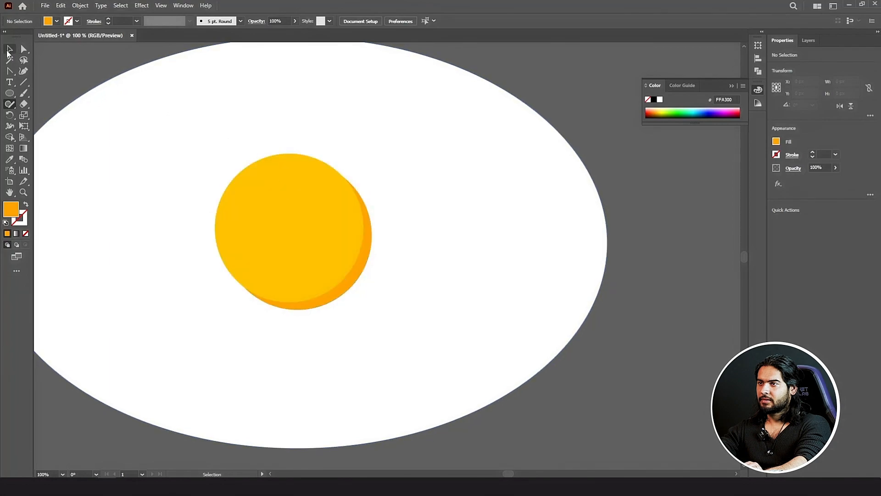
Step: Select both yolk circles and merge them by scribbling the overlap with the Shaper tool
{"action": "left_click", "coordinate": [300, 202]}
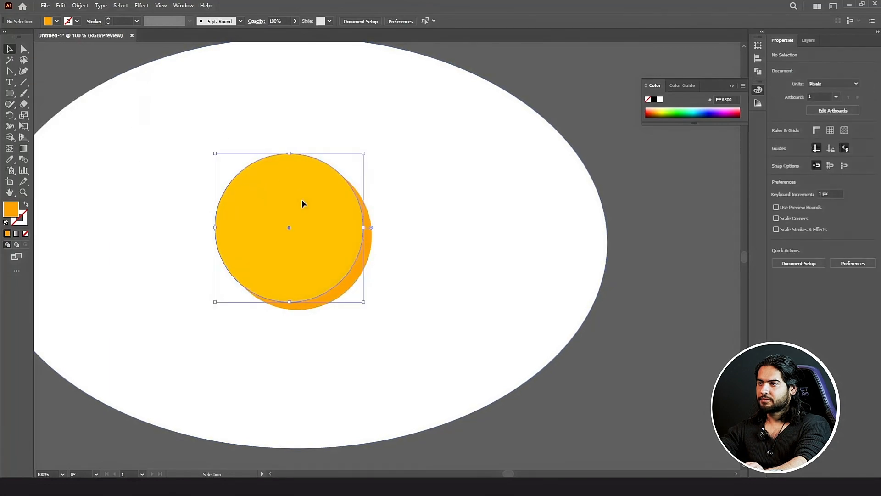
{"action": "left_click", "coordinate": [368, 247], "text": "shift"}
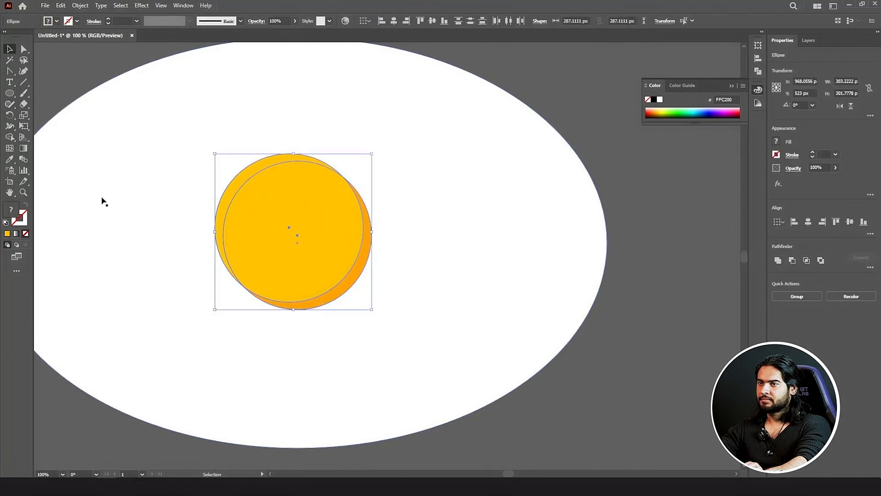
{"action": "left_click", "coordinate": [9, 105]}
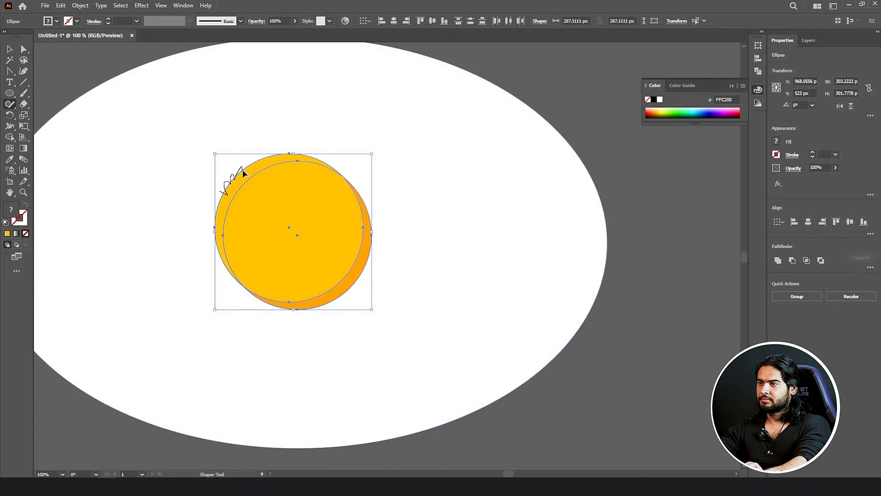
{"action": "left_click_drag", "start_coordinate": [242, 169], "coordinate": [220, 174]}
{"action": "left_click", "coordinate": [10, 50]}
Step: Draw a small circle on the yolk's upper left and fill it white as a highlight
{"action": "left_click", "coordinate": [60, 74]}
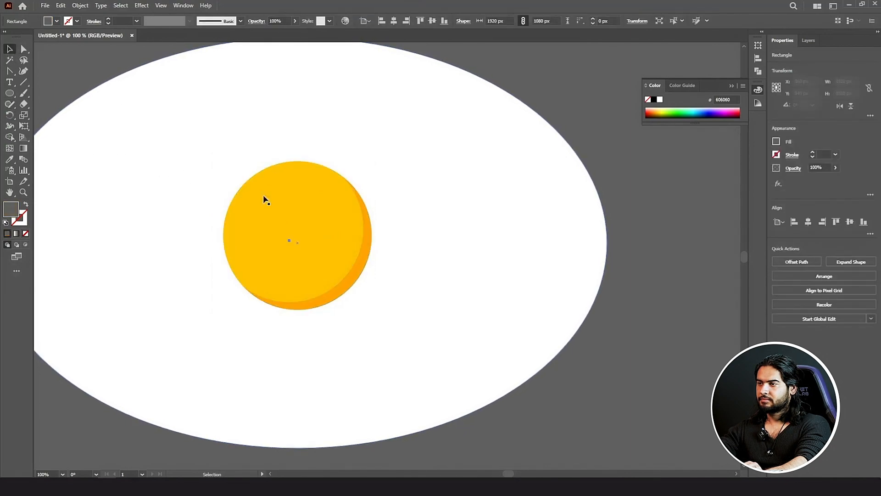
{"action": "left_click", "coordinate": [10, 94]}
{"action": "mouse_move", "coordinate": [275, 198]}
{"action": "left_mouse_down"}
{"action": "mouse_move", "coordinate": [293, 216]}
{"action": "mouse_move", "coordinate": [288, 210]}
{"action": "left_mouse_up"}
{"action": "double_click", "coordinate": [15, 209]}
{"action": "left_click_drag", "start_coordinate": [513, 219], "coordinate": [459, 173]}
{"action": "left_click", "coordinate": [686, 185]}
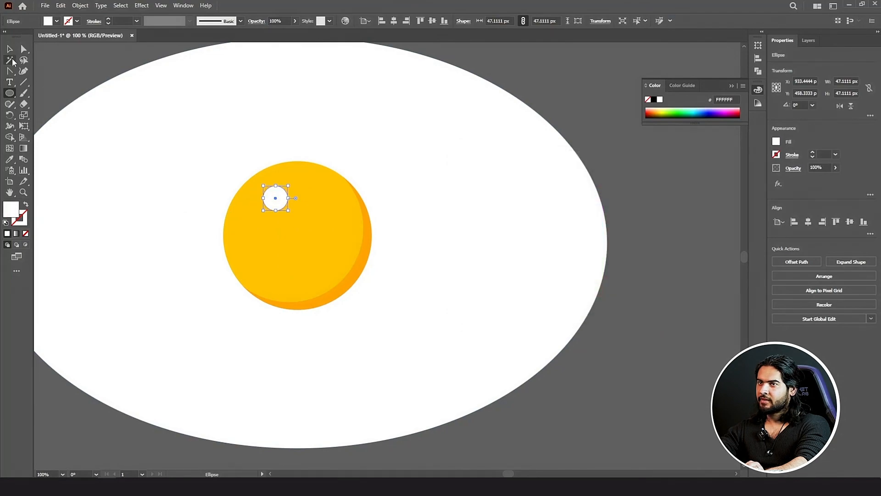
Step: Select the grey background rectangle and frame the whole egg in view
{"action": "left_click", "coordinate": [13, 50]}
{"action": "left_click", "coordinate": [70, 51]}
{"action": "scroll", "coordinate": [164, 124], "scroll_direction": "down", "scroll_amount": 3}
{"action": "left_click_drag", "start_coordinate": [214, 135], "coordinate": [354, 223]}
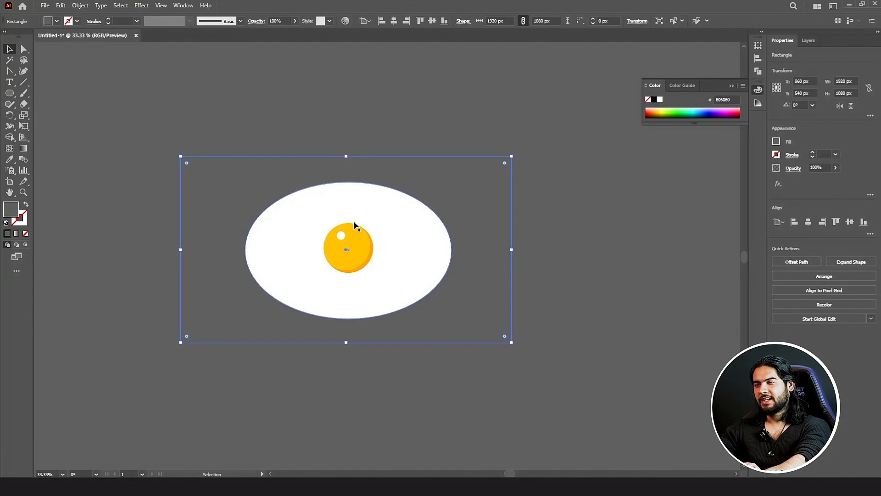
{"action": "left_click", "coordinate": [23, 105]}
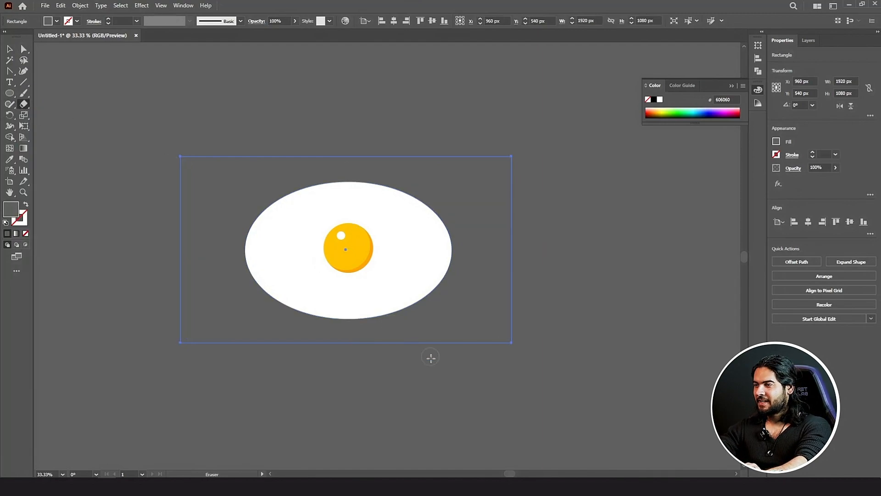
Step: Erase along the egg white's right and lower-left edges, undoing one bad cut, for a wavy outline
{"action": "right_click", "coordinate": [399, 345]}
{"action": "left_click", "coordinate": [347, 379]}
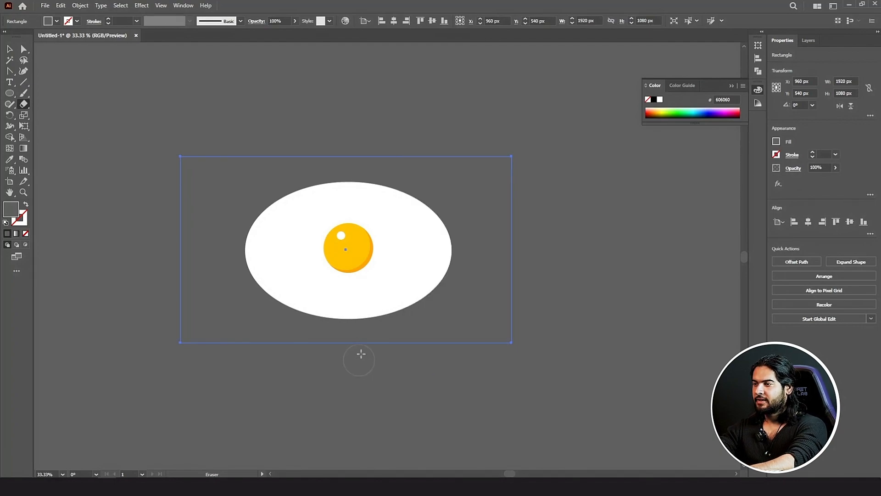
{"action": "left_click", "coordinate": [363, 315], "text": "ctrl"}
{"action": "mouse_move", "coordinate": [363, 333]}
{"action": "left_mouse_down"}
{"action": "mouse_move", "coordinate": [421, 301]}
{"action": "mouse_move", "coordinate": [456, 252]}
{"action": "mouse_move", "coordinate": [436, 203]}
{"action": "mouse_move", "coordinate": [357, 155]}
{"action": "mouse_move", "coordinate": [324, 177]}
{"action": "mouse_move", "coordinate": [272, 189]}
{"action": "mouse_move", "coordinate": [243, 212]}
{"action": "mouse_move", "coordinate": [197, 304]}
{"action": "mouse_move", "coordinate": [263, 270]}
{"action": "mouse_move", "coordinate": [326, 310]}
{"action": "mouse_move", "coordinate": [370, 306]}
{"action": "left_mouse_up"}
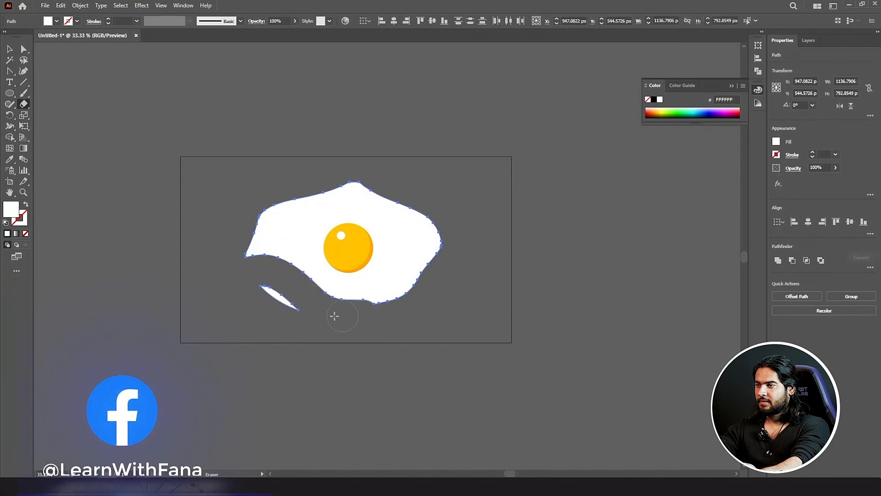
{"action": "key", "text": "ctrl"}
{"action": "key", "text": "ctrl+z"}
{"action": "mouse_move", "coordinate": [231, 259]}
{"action": "left_mouse_down"}
{"action": "mouse_move", "coordinate": [251, 283]}
{"action": "mouse_move", "coordinate": [361, 328]}
{"action": "left_mouse_up"}
Step: Revert the egg white to its smooth oval, then erase its top-right, right and bottom-left edges
{"action": "scroll", "coordinate": [321, 310], "scroll_direction": "up", "scroll_amount": 1}
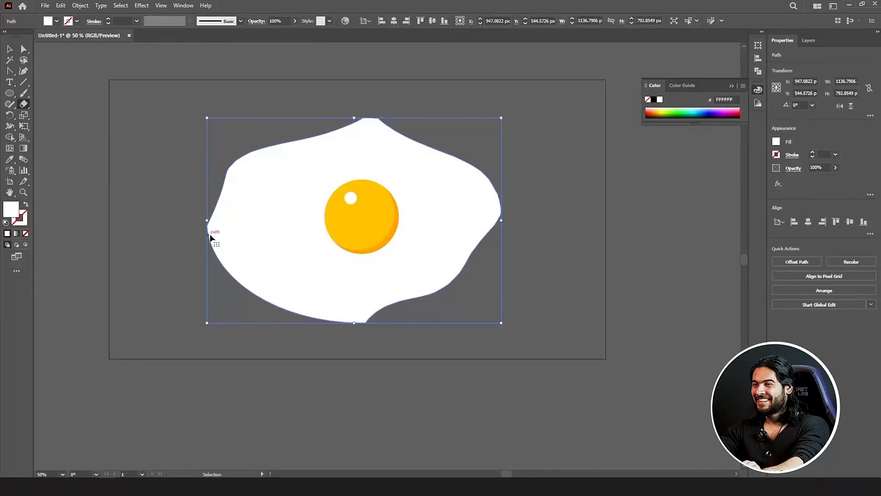
{"action": "key", "text": "ctrl+z"}
{"action": "key", "text": "ctrl+z"}
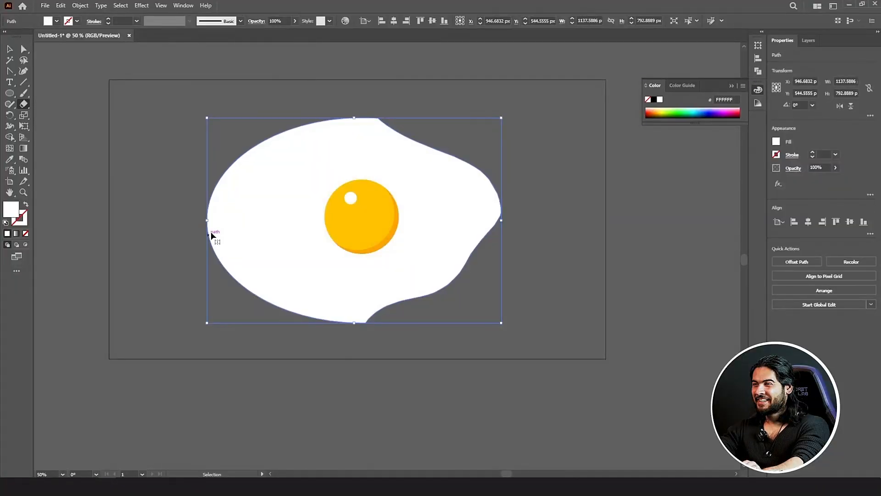
{"action": "mouse_move", "coordinate": [383, 101]}
{"action": "left_mouse_down"}
{"action": "mouse_move", "coordinate": [496, 142]}
{"action": "mouse_move", "coordinate": [528, 216]}
{"action": "left_mouse_up"}
{"action": "mouse_move", "coordinate": [520, 257]}
{"action": "left_mouse_down"}
{"action": "mouse_move", "coordinate": [519, 266]}
{"action": "mouse_move", "coordinate": [395, 314]}
{"action": "mouse_move", "coordinate": [295, 378]}
{"action": "left_mouse_up"}
{"action": "mouse_move", "coordinate": [366, 343]}
{"action": "left_mouse_down"}
{"action": "mouse_move", "coordinate": [334, 325]}
{"action": "mouse_move", "coordinate": [210, 299]}
{"action": "mouse_move", "coordinate": [167, 254]}
{"action": "mouse_move", "coordinate": [258, 133]}
{"action": "mouse_move", "coordinate": [314, 87]}
{"action": "left_mouse_up"}
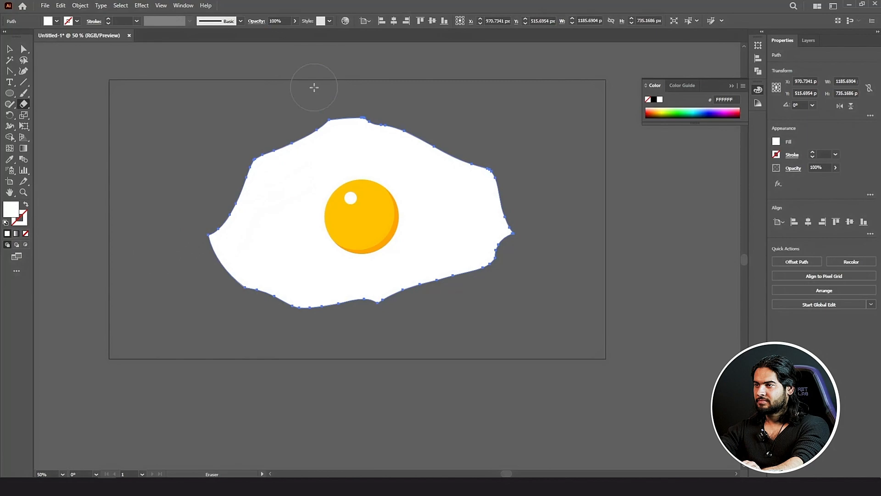
Step: Erase more around the egg white's right side and lower-left edge, then deselect the egg
{"action": "scroll", "coordinate": [318, 113], "scroll_direction": "down", "scroll_amount": 2}
{"action": "scroll", "coordinate": [316, 113], "scroll_direction": "up", "scroll_amount": 1}
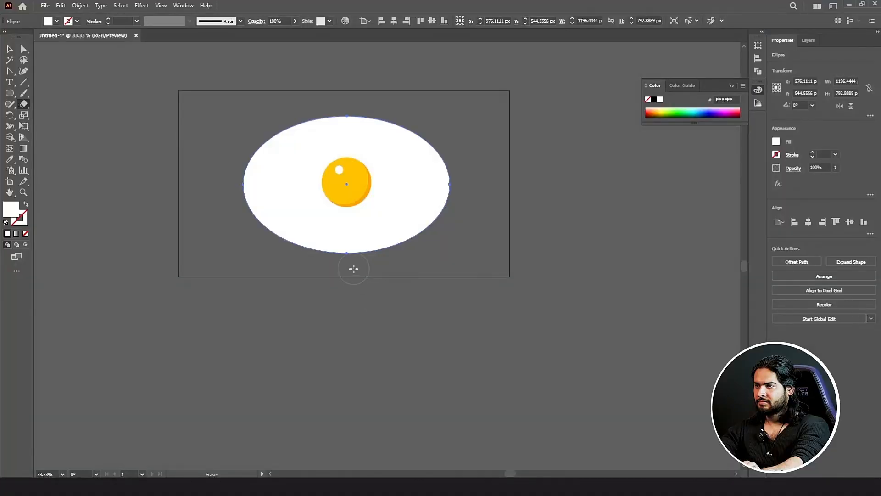
{"action": "mouse_move", "coordinate": [353, 268]}
{"action": "left_mouse_down"}
{"action": "mouse_move", "coordinate": [430, 239]}
{"action": "mouse_move", "coordinate": [464, 208]}
{"action": "mouse_move", "coordinate": [469, 169]}
{"action": "mouse_move", "coordinate": [456, 149]}
{"action": "mouse_move", "coordinate": [399, 115]}
{"action": "mouse_move", "coordinate": [327, 104]}
{"action": "mouse_move", "coordinate": [243, 135]}
{"action": "mouse_move", "coordinate": [228, 160]}
{"action": "left_mouse_up"}
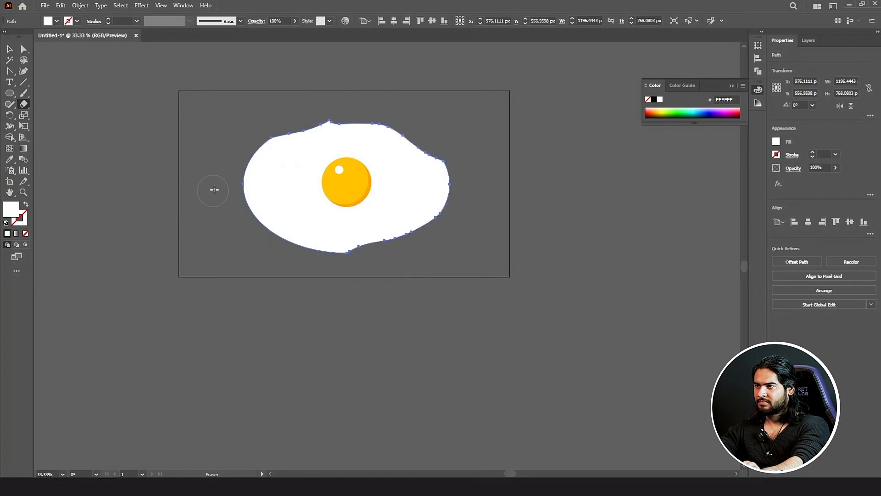
{"action": "mouse_move", "coordinate": [214, 190]}
{"action": "left_mouse_down"}
{"action": "mouse_move", "coordinate": [262, 226]}
{"action": "mouse_move", "coordinate": [409, 272]}
{"action": "left_mouse_up"}
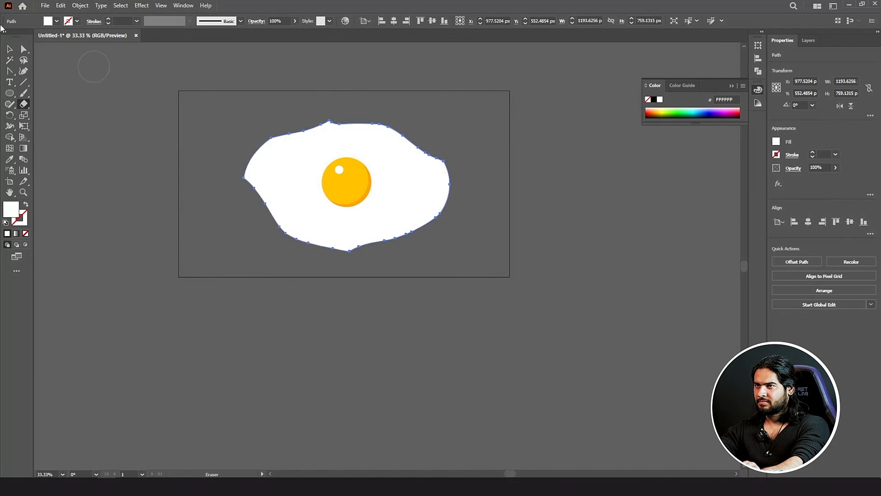
{"action": "left_click", "coordinate": [12, 50]}
{"action": "left_click", "coordinate": [112, 84]}
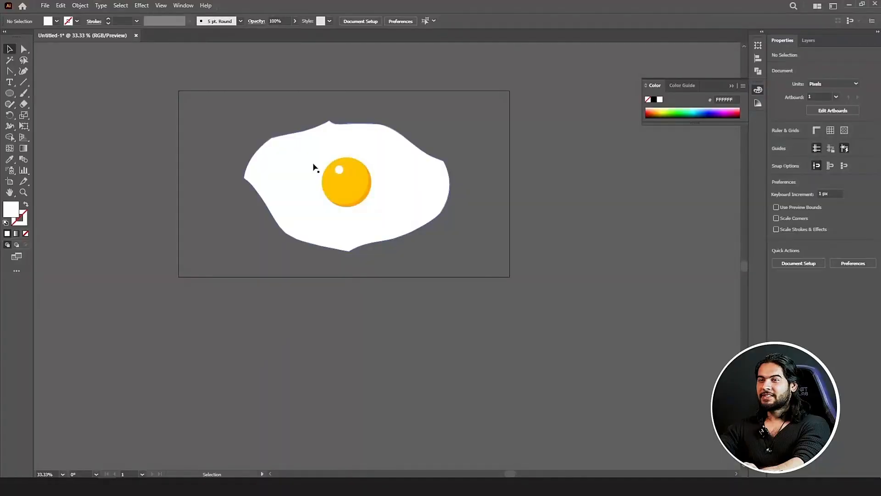
{"action": "left_click", "coordinate": [363, 185]}
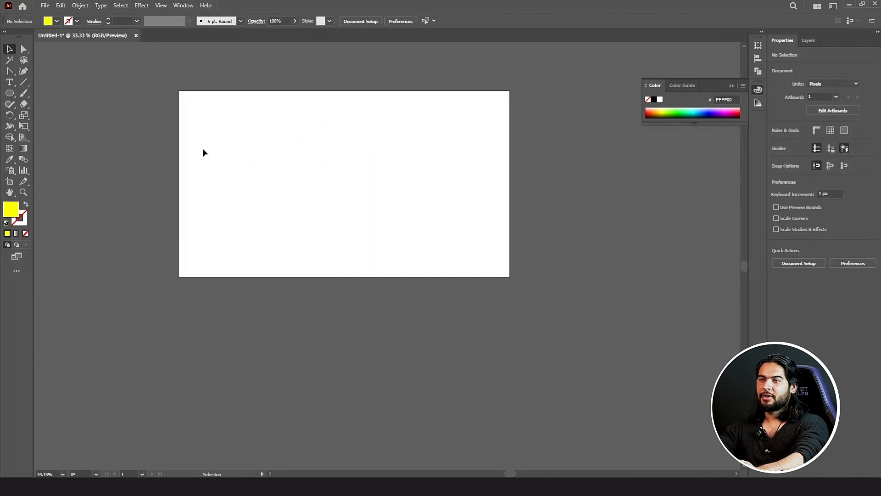
Step: Choose the Ellipse tool and set the fill colour to dark red AF0000
{"action": "left_click_drag", "start_coordinate": [24, 104], "coordinate": [80, 118]}
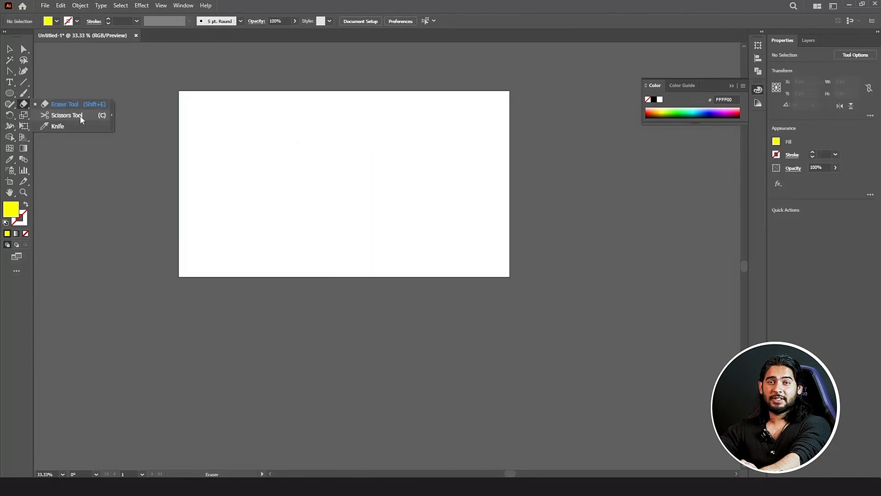
{"action": "left_click", "coordinate": [10, 94]}
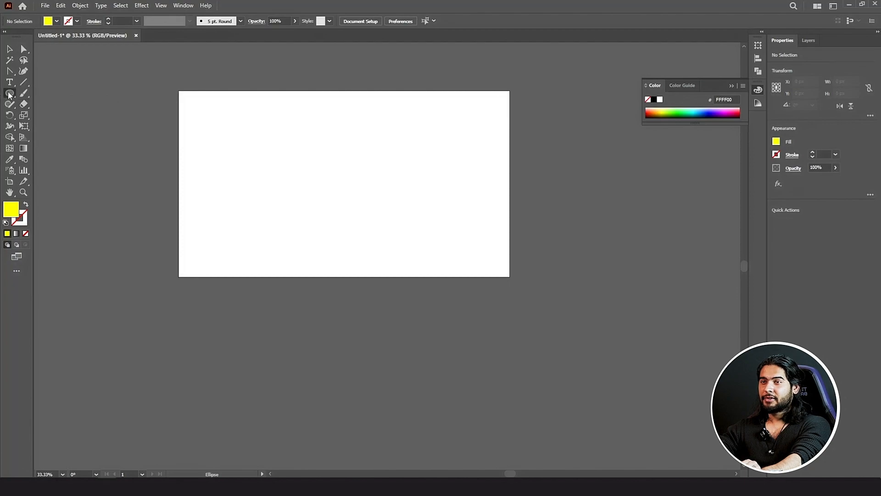
{"action": "scroll", "coordinate": [137, 116], "scroll_direction": "up", "scroll_amount": 1}
{"action": "double_click", "coordinate": [11, 215]}
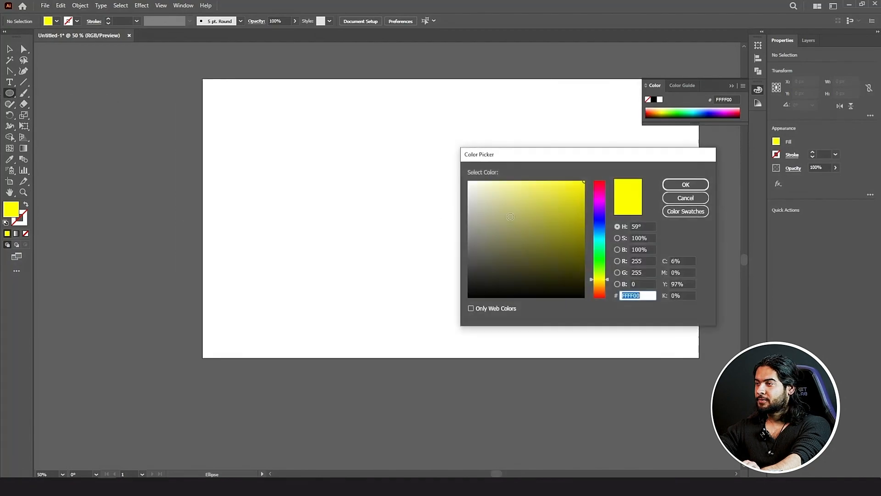
{"action": "left_click_drag", "start_coordinate": [602, 236], "coordinate": [605, 163]}
{"action": "left_click", "coordinate": [583, 218]}
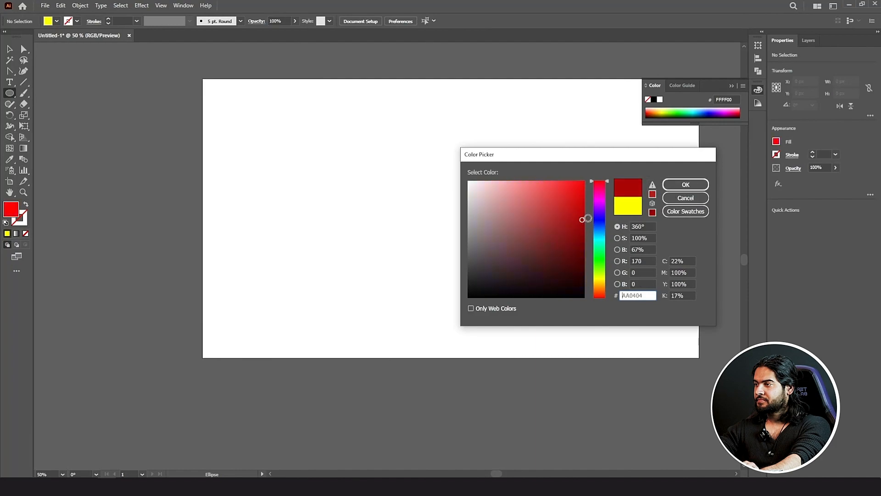
{"action": "left_click", "coordinate": [686, 185]}
Step: Draw a large 684.4444 px dark red circle on the artboard
{"action": "left_click_drag", "start_coordinate": [360, 125], "coordinate": [538, 299]}
{"action": "scroll", "coordinate": [298, 142], "scroll_direction": "right", "scroll_amount": 3}
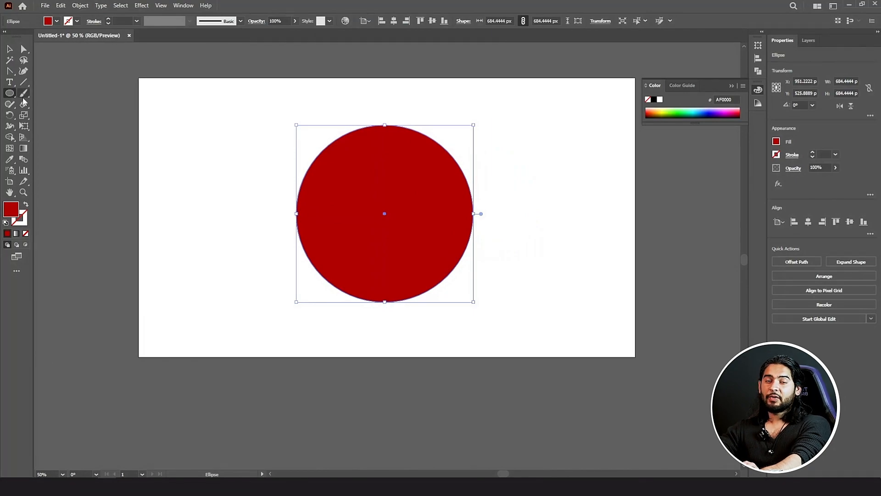
{"action": "left_click_drag", "start_coordinate": [23, 103], "coordinate": [71, 116]}
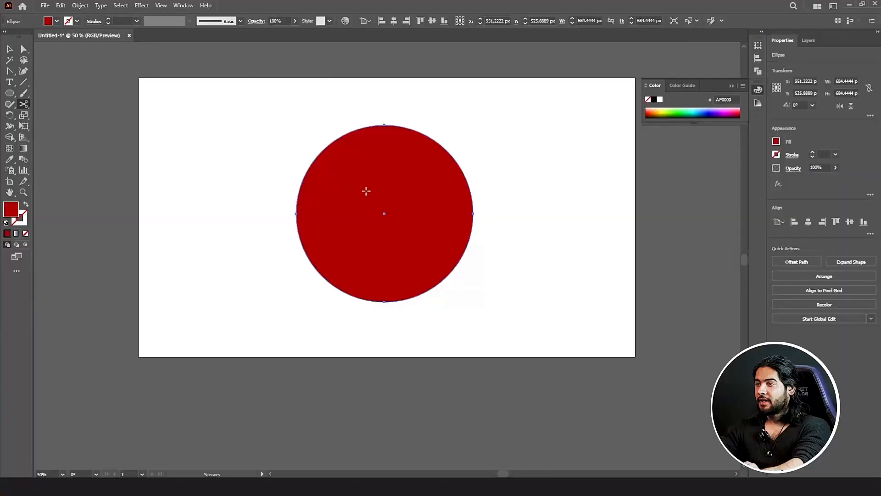
Step: Try Scissors cuts inside the red circle, dismissing the warning each time
{"action": "left_click", "coordinate": [385, 202]}
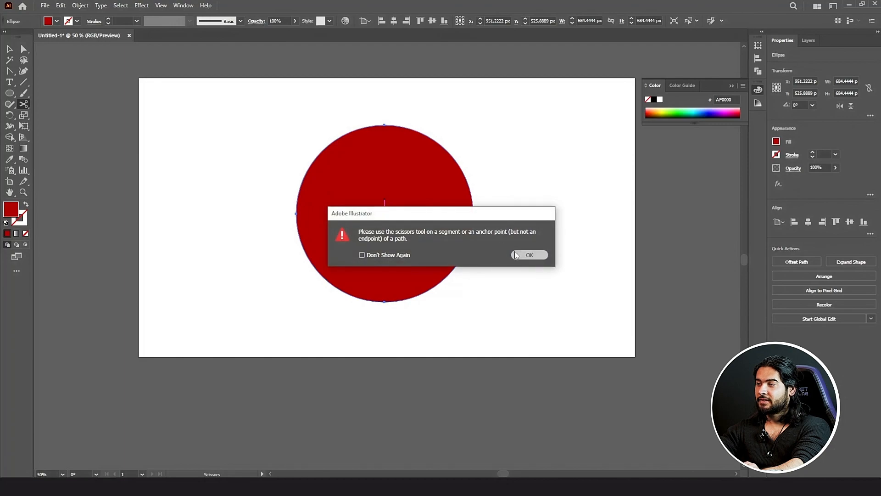
{"action": "left_click", "coordinate": [515, 252]}
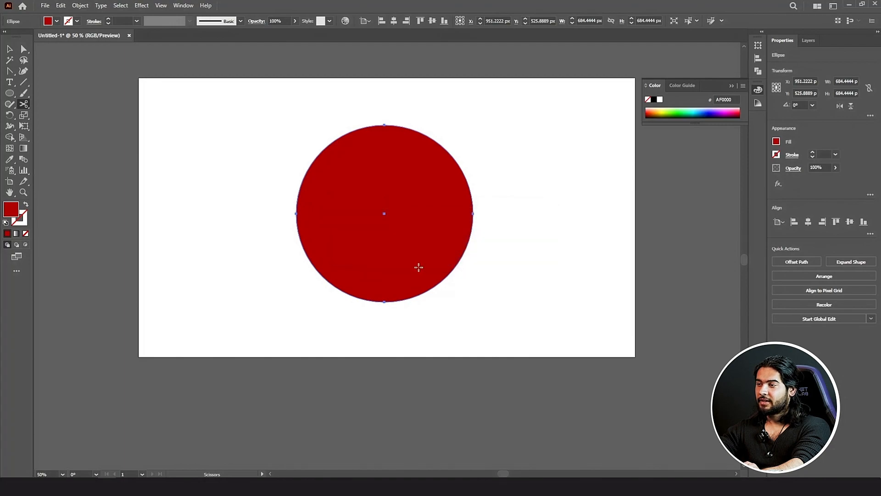
{"action": "left_click", "coordinate": [419, 268]}
{"action": "left_click", "coordinate": [527, 254]}
{"action": "left_click", "coordinate": [392, 207]}
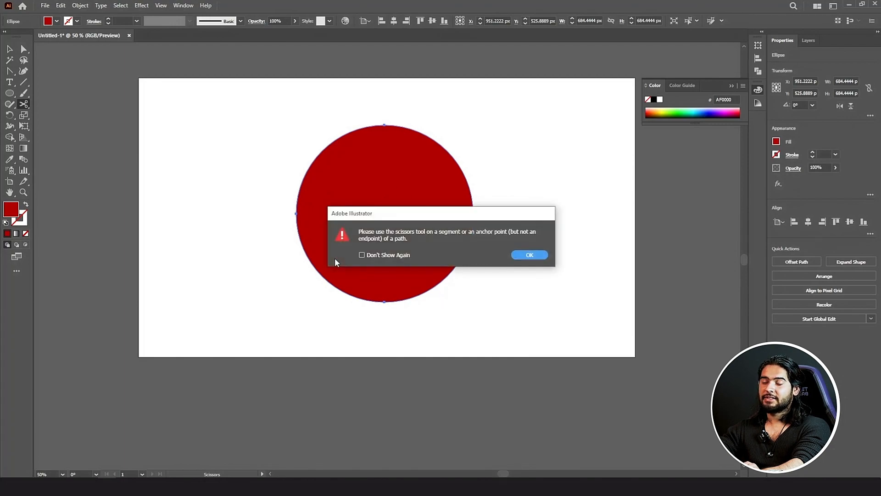
{"action": "left_click", "coordinate": [529, 255]}
{"action": "scroll", "coordinate": [297, 236], "scroll_direction": "up", "scroll_amount": 1}
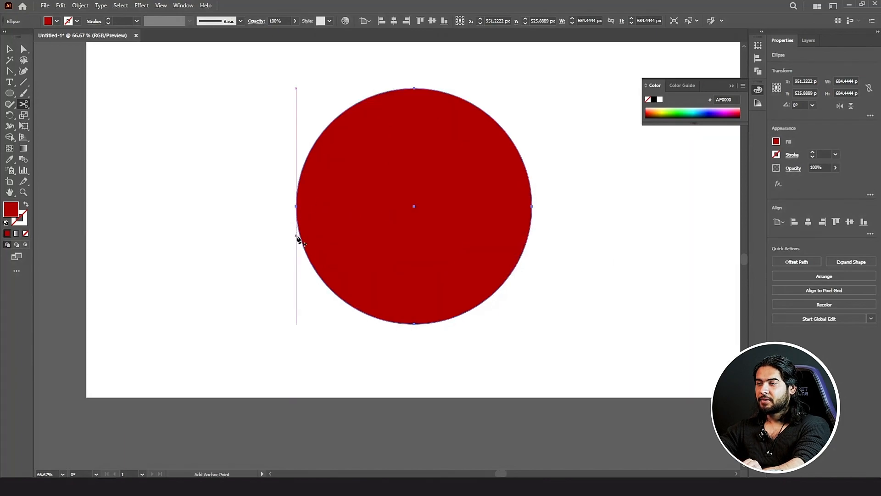
Step: Cut the circle's outline on its left edge and pull the upper piece apart
{"action": "left_click", "coordinate": [318, 275]}
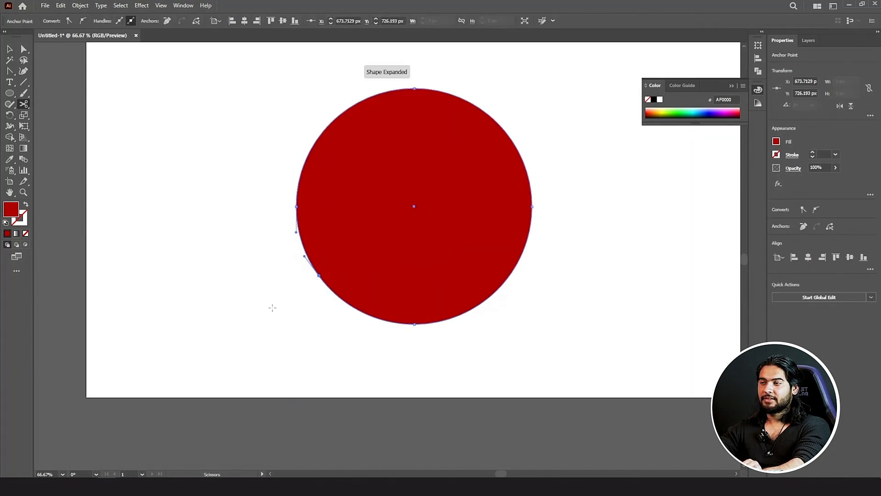
{"action": "key", "text": "ctrl+z"}
{"action": "left_click", "coordinate": [316, 271]}
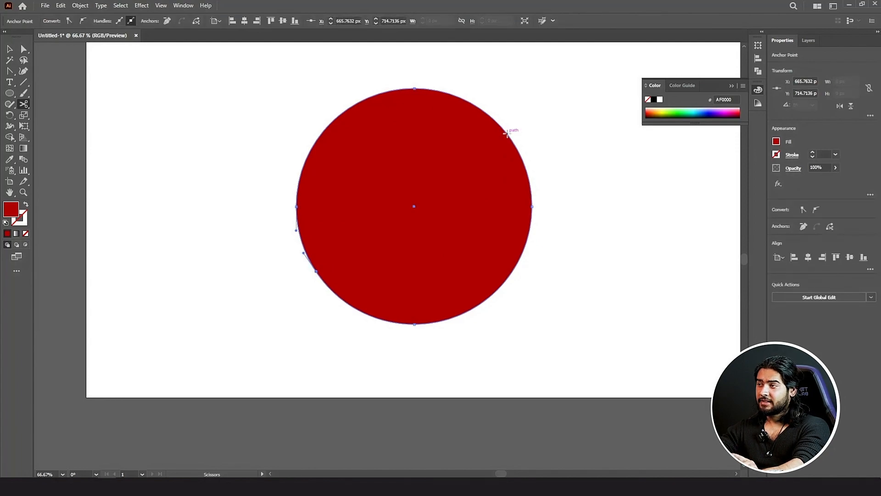
{"action": "left_click", "coordinate": [10, 50]}
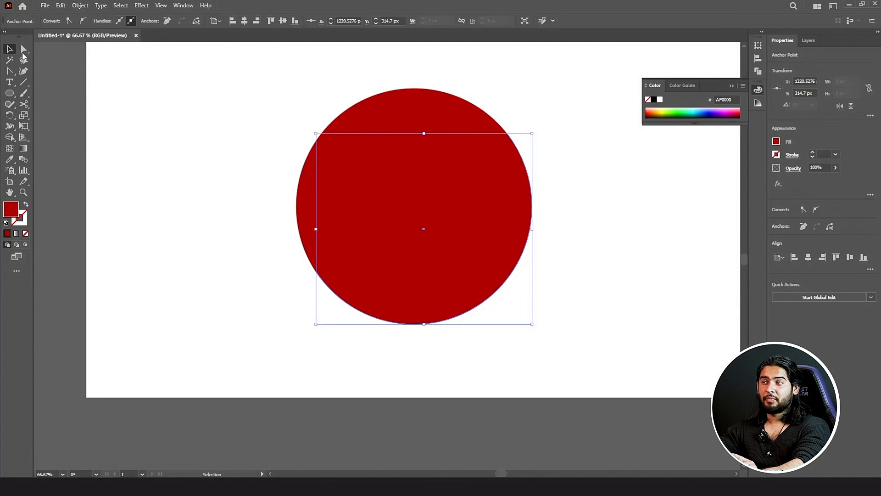
{"action": "left_click", "coordinate": [245, 154]}
{"action": "left_click", "coordinate": [349, 155]}
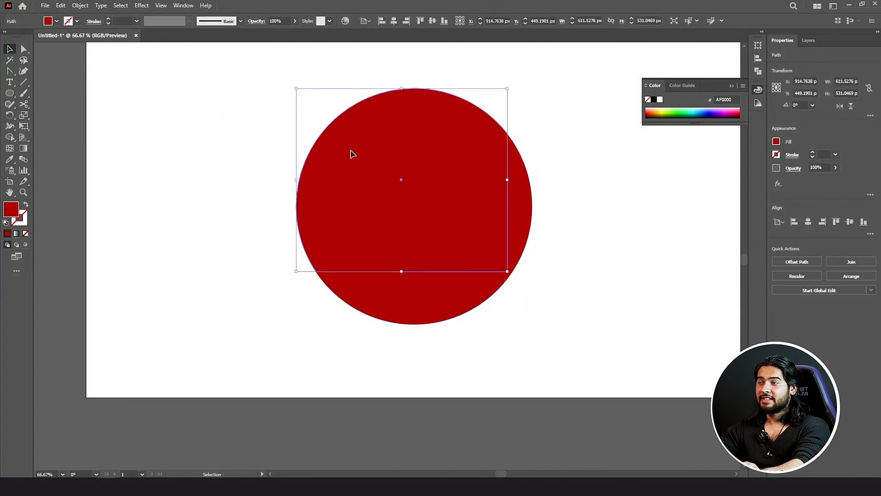
{"action": "left_click_drag", "start_coordinate": [318, 191], "coordinate": [297, 171]}
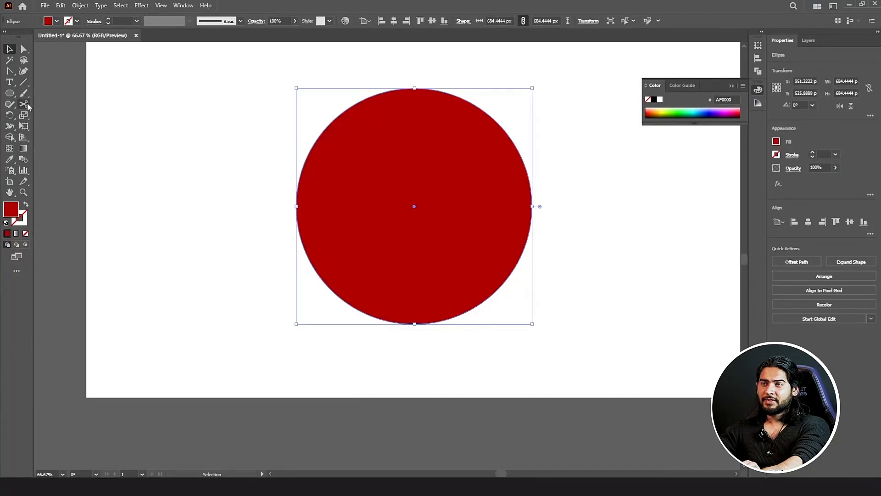
Step: Switch to the Knife tool in the Scissors tool group
{"action": "left_click_drag", "start_coordinate": [26, 106], "coordinate": [65, 126]}
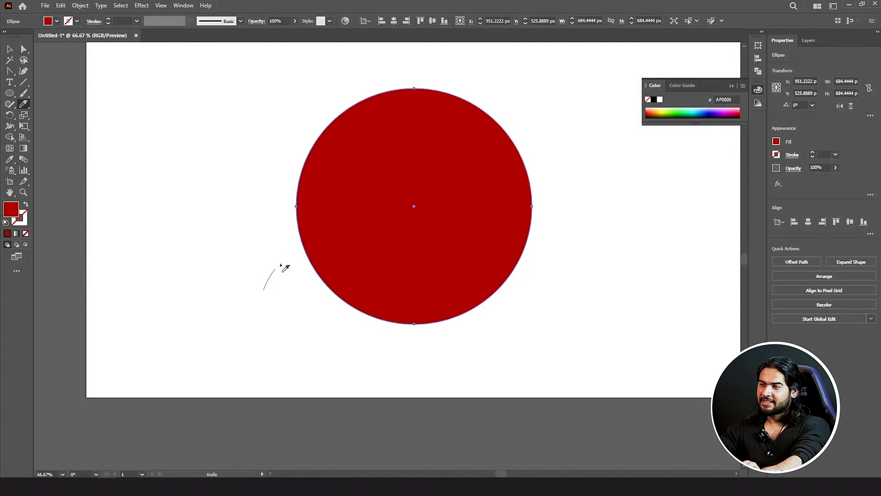
Step: Try several curved Knife cuts across the red circle, undoing each unsatisfying attempt
{"action": "mouse_move", "coordinate": [281, 265]}
{"action": "left_mouse_down"}
{"action": "mouse_move", "coordinate": [349, 214]}
{"action": "mouse_move", "coordinate": [469, 163]}
{"action": "left_mouse_up"}
{"action": "left_click_drag", "start_coordinate": [526, 78], "coordinate": [527, 78]}
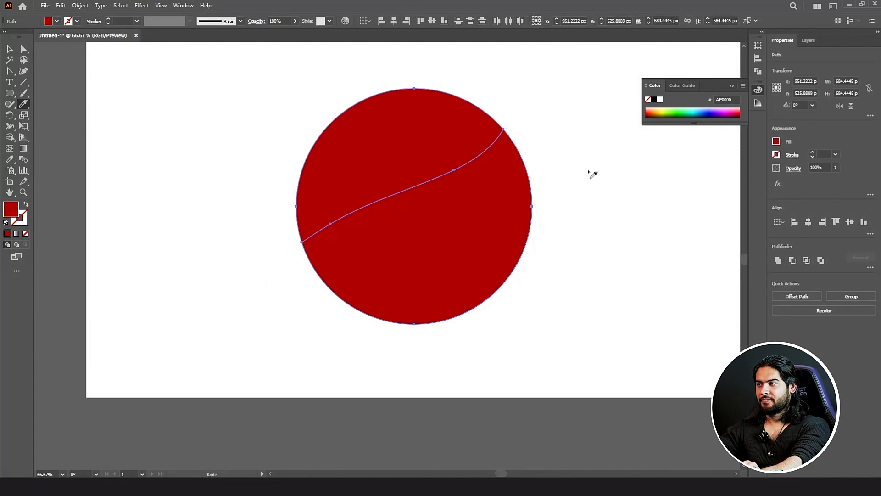
{"action": "mouse_move", "coordinate": [481, 215]}
{"action": "left_mouse_down"}
{"action": "mouse_move", "coordinate": [319, 271]}
{"action": "mouse_move", "coordinate": [276, 296]}
{"action": "left_mouse_up"}
{"action": "key", "text": "ctrl+z"}
{"action": "key", "text": "ctrl+z"}
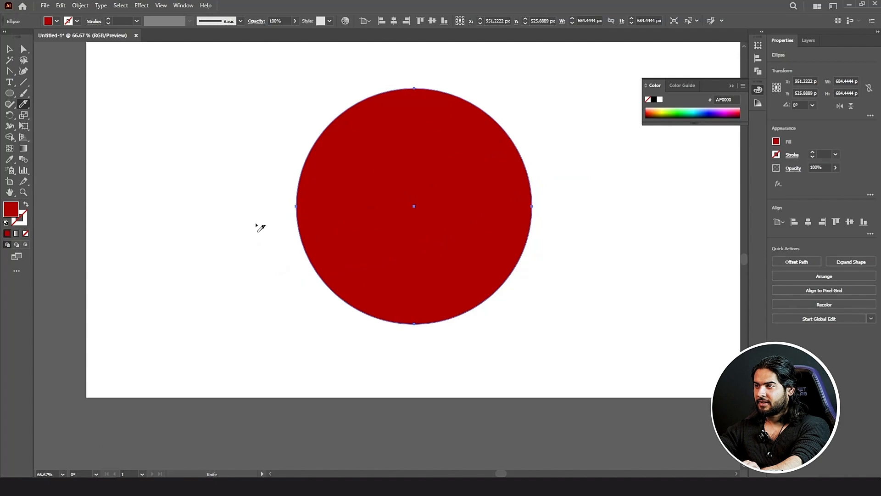
{"action": "mouse_move", "coordinate": [260, 228]}
{"action": "left_mouse_down"}
{"action": "mouse_move", "coordinate": [312, 233]}
{"action": "mouse_move", "coordinate": [597, 92]}
{"action": "left_mouse_up"}
{"action": "scroll", "coordinate": [592, 98], "scroll_direction": "up", "scroll_amount": 1}
{"action": "key", "text": "ctrl+z"}
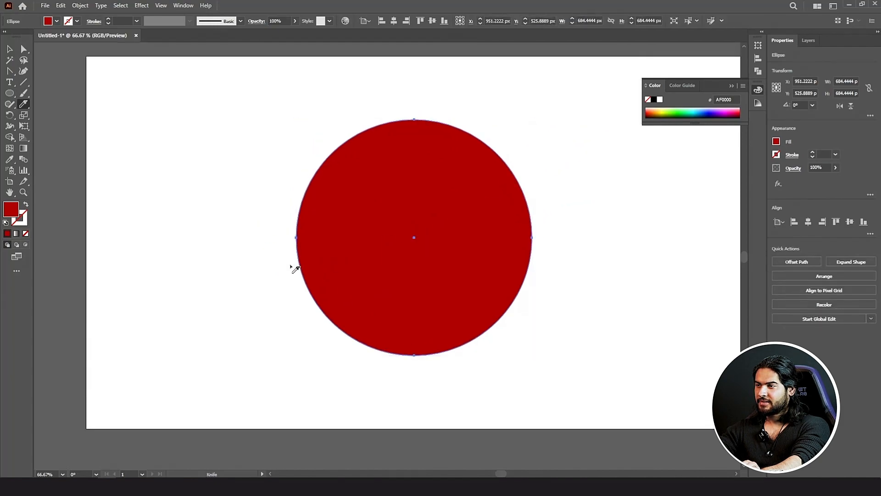
{"action": "mouse_move", "coordinate": [278, 275]}
{"action": "left_mouse_down"}
{"action": "mouse_move", "coordinate": [317, 263]}
{"action": "mouse_move", "coordinate": [519, 139]}
{"action": "mouse_move", "coordinate": [548, 94]}
{"action": "left_mouse_up"}
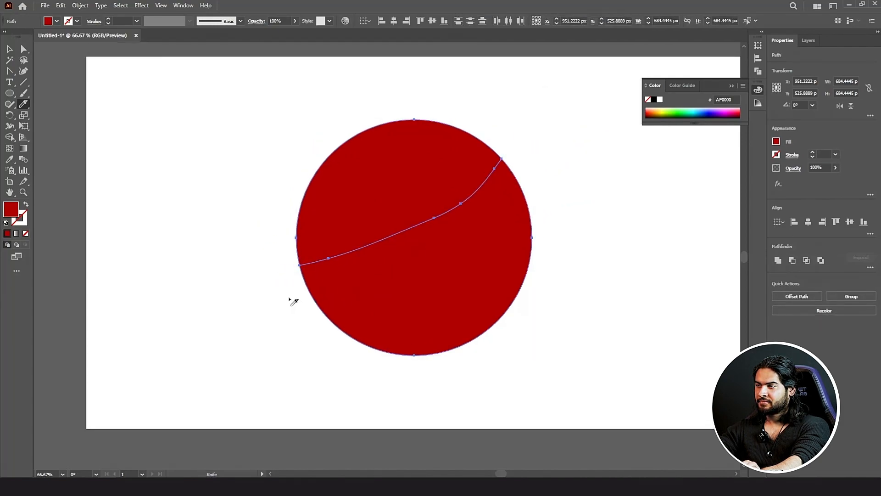
{"action": "key", "text": "ctrl+z"}
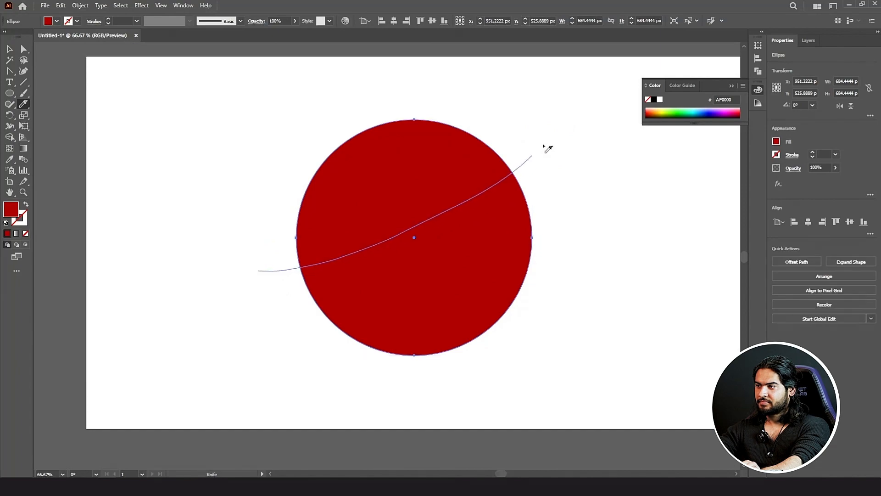
Step: Slice the circle along an upper and a lower curve and select the middle band
{"action": "left_click_drag", "start_coordinate": [545, 146], "coordinate": [541, 149]}
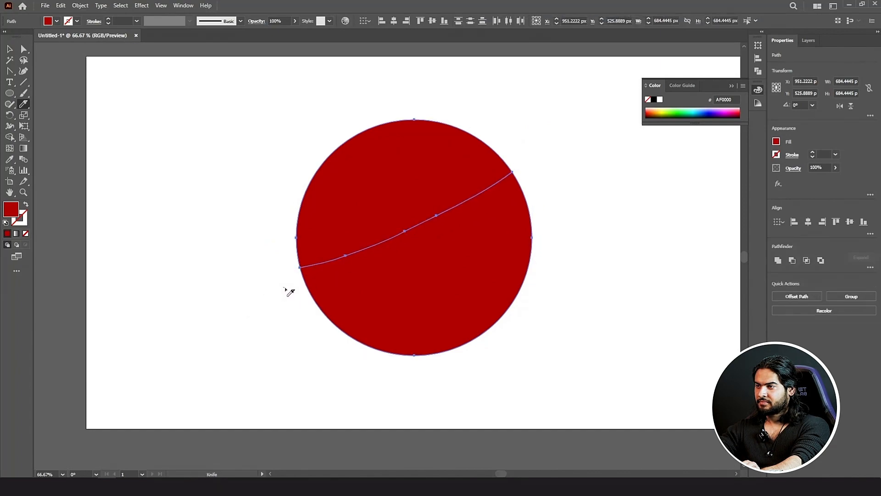
{"action": "mouse_move", "coordinate": [289, 292]}
{"action": "left_mouse_down"}
{"action": "mouse_move", "coordinate": [362, 281]}
{"action": "mouse_move", "coordinate": [594, 211]}
{"action": "left_mouse_up"}
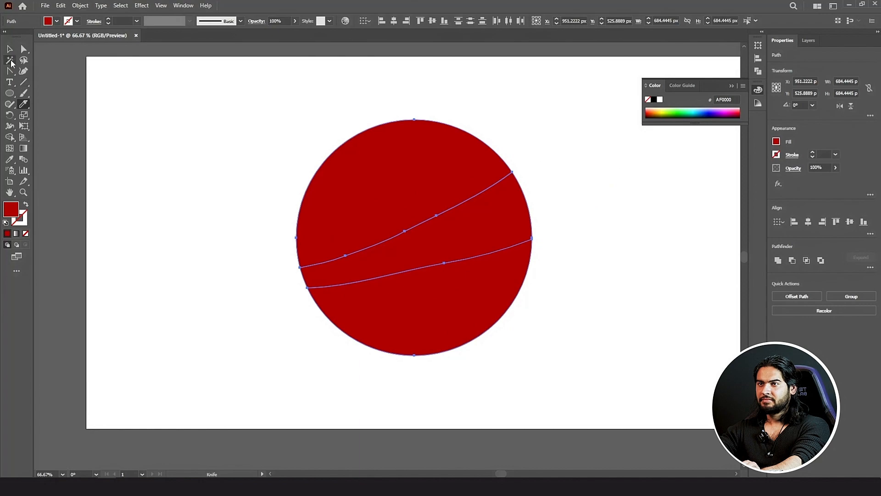
{"action": "left_click", "coordinate": [9, 49]}
{"action": "left_click", "coordinate": [371, 88]}
{"action": "left_click", "coordinate": [441, 238]}
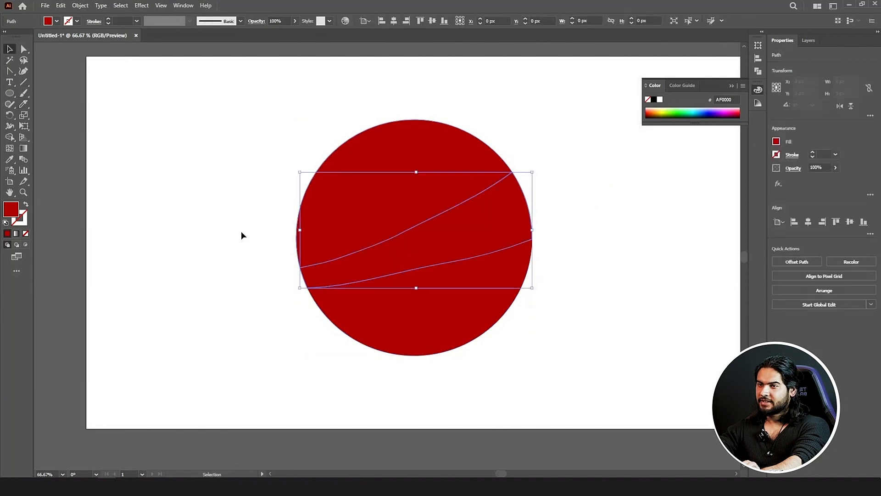
Step: Fill the middle swoosh band with near-white EFEFEF
{"action": "double_click", "coordinate": [8, 211]}
{"action": "left_click_drag", "start_coordinate": [528, 205], "coordinate": [453, 192]}
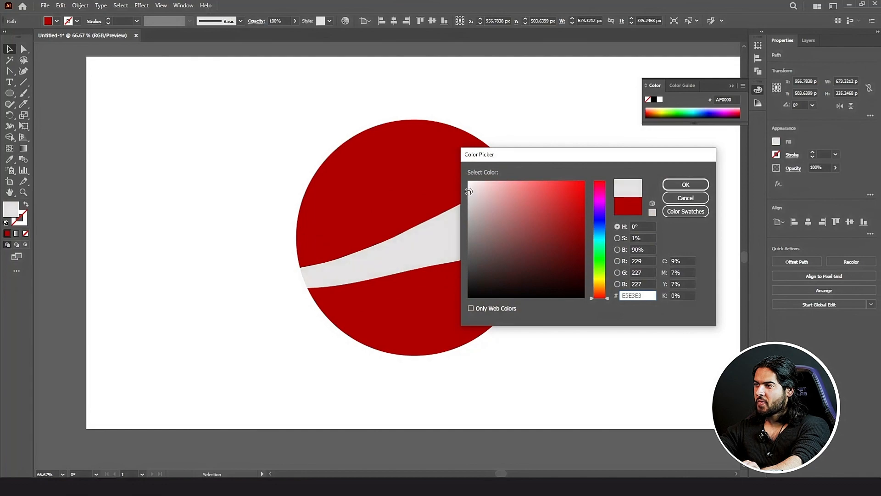
{"action": "left_click", "coordinate": [685, 185]}
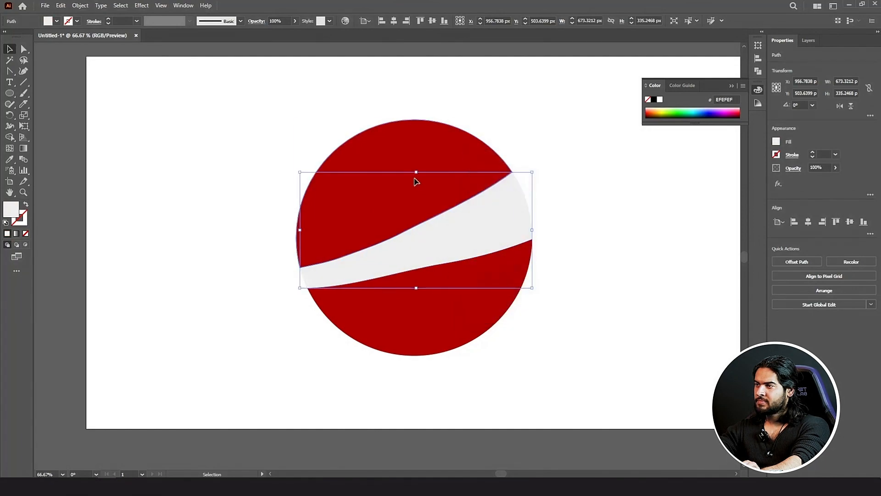
Step: Fill the bottom piece with blue 0063AD
{"action": "left_click", "coordinate": [415, 177]}
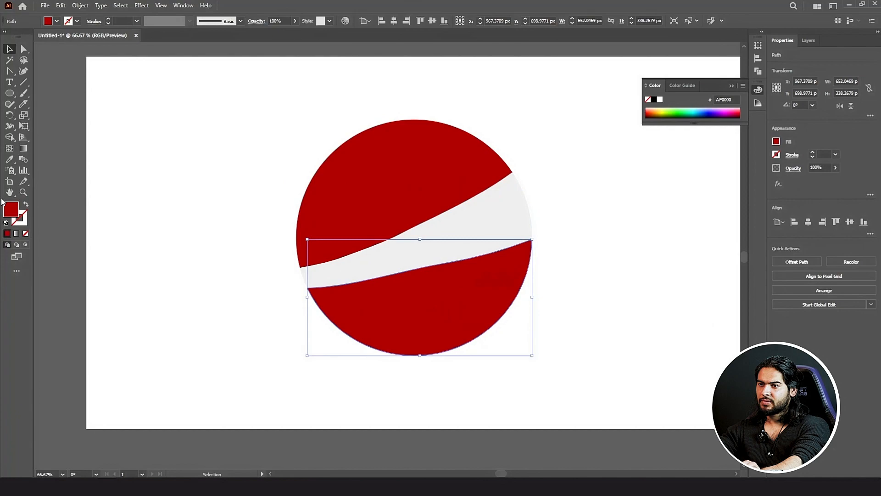
{"action": "double_click", "coordinate": [9, 207]}
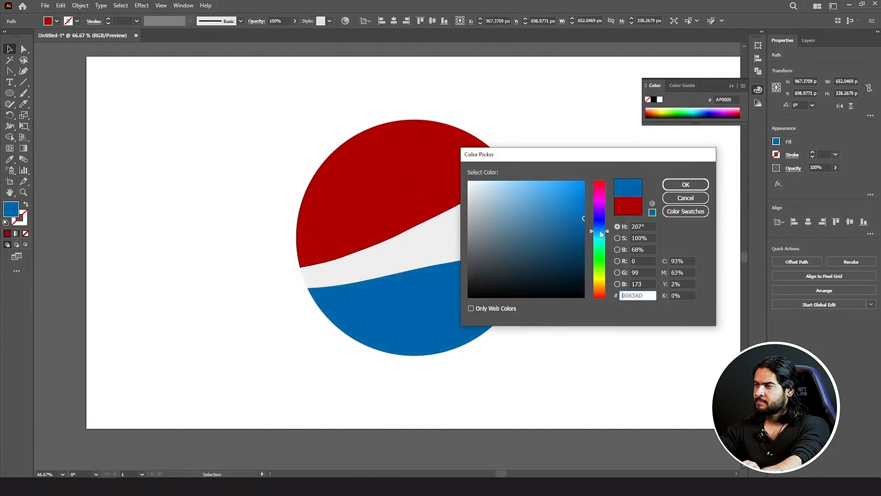
{"action": "left_click", "coordinate": [673, 185]}
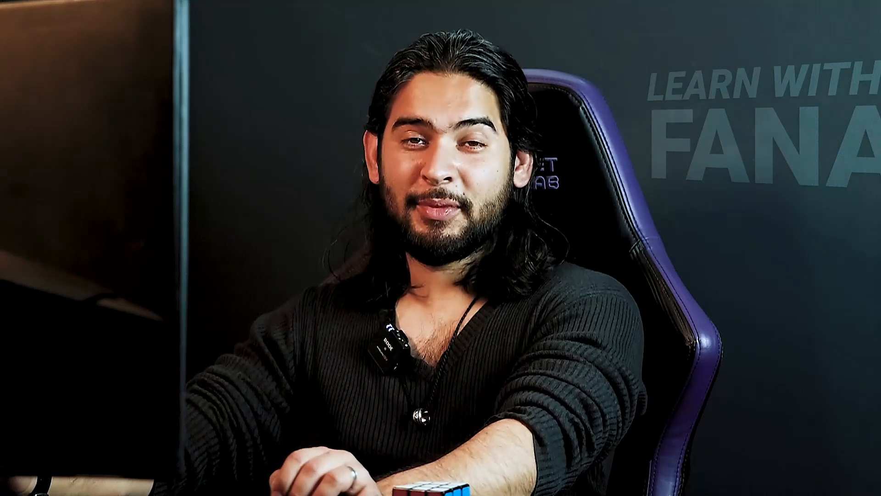